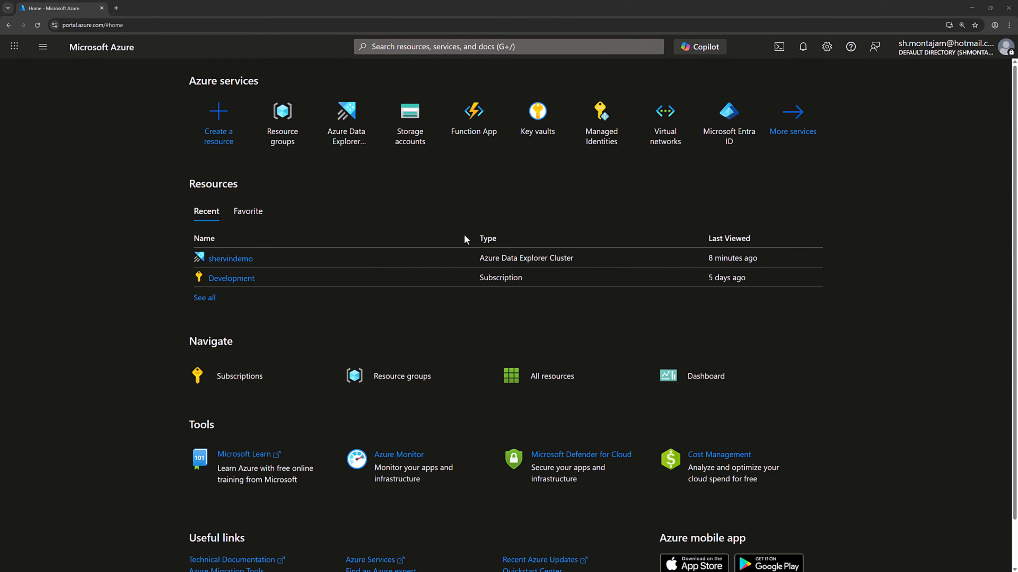
Create a resource group named rg-demo in the Development subscription, keeping the West Europe region
click(291, 132)
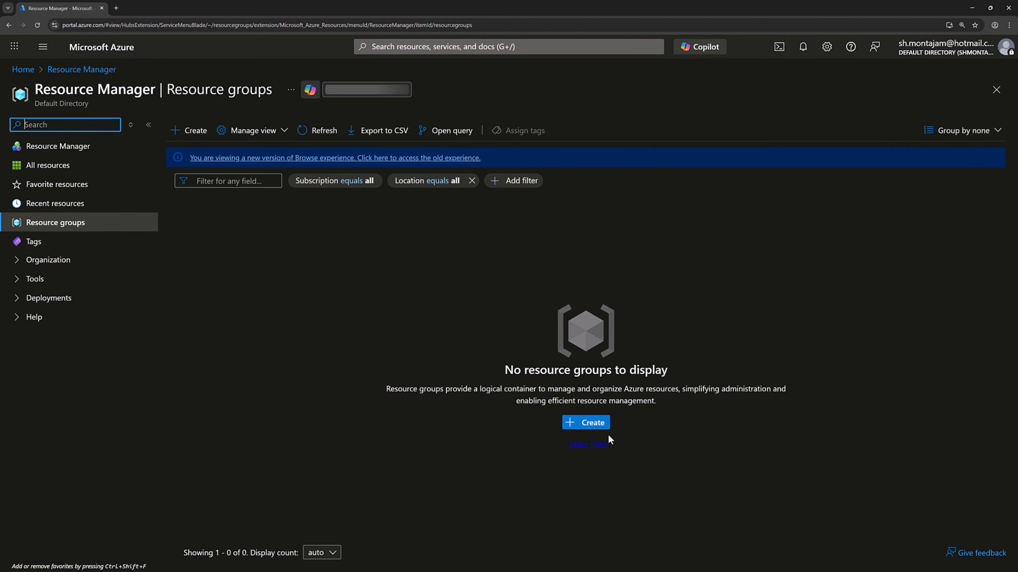
click(590, 424)
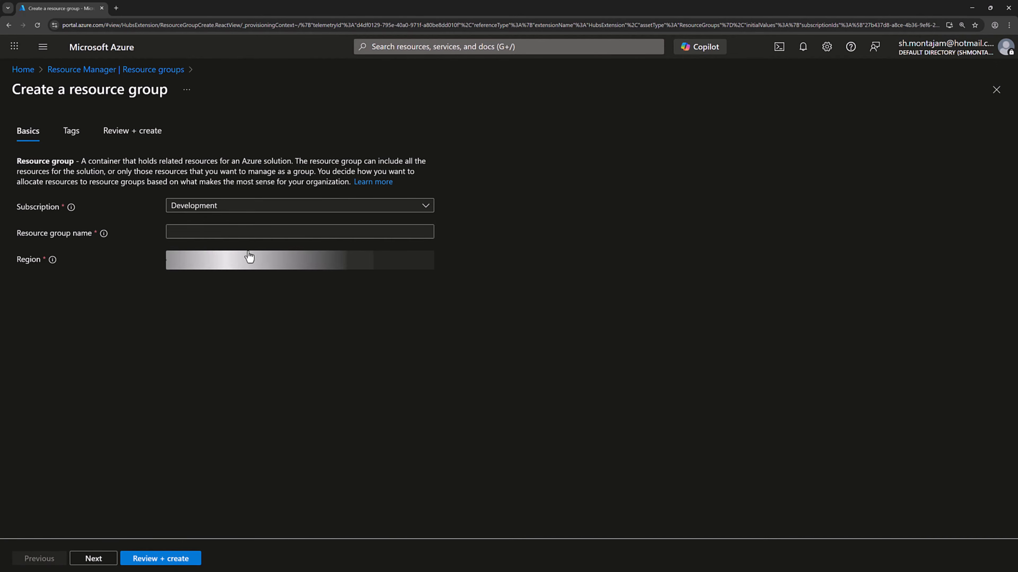
click(244, 233)
text(rg)
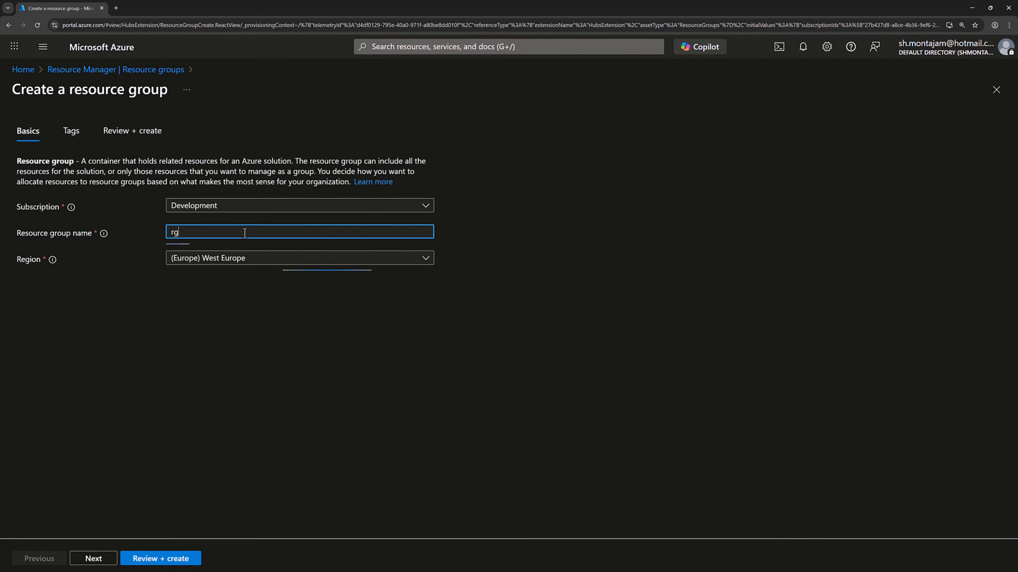
text(-demo)
click(192, 563)
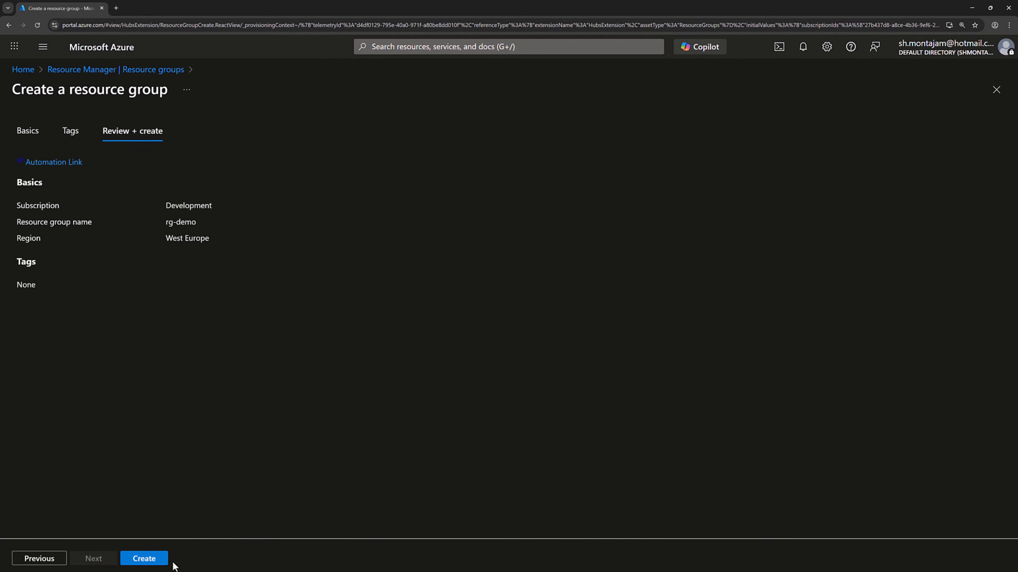
click(155, 563)
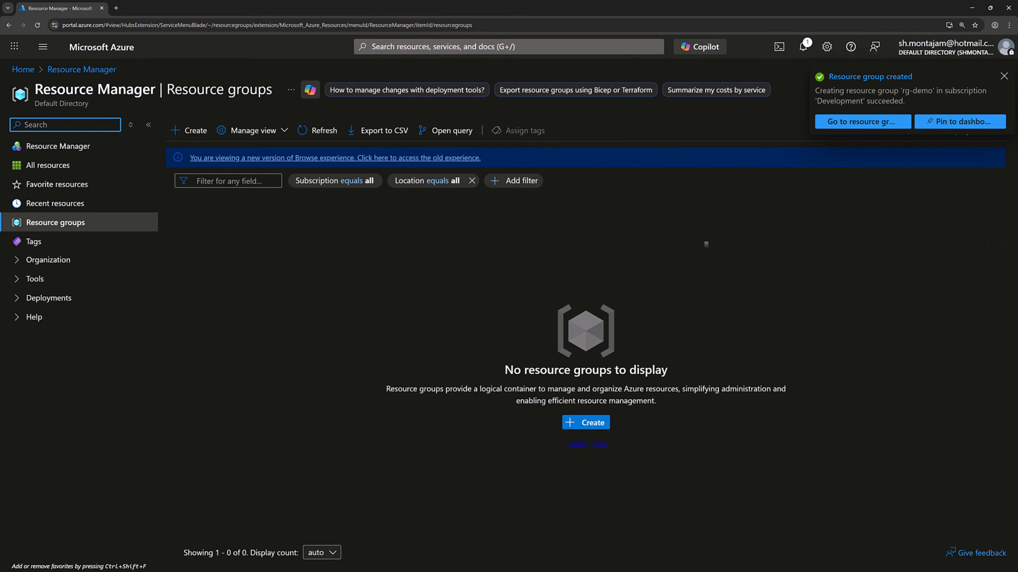
Find the Azure Data Explorer Clusters service and begin creating a new cluster
click(501, 47)
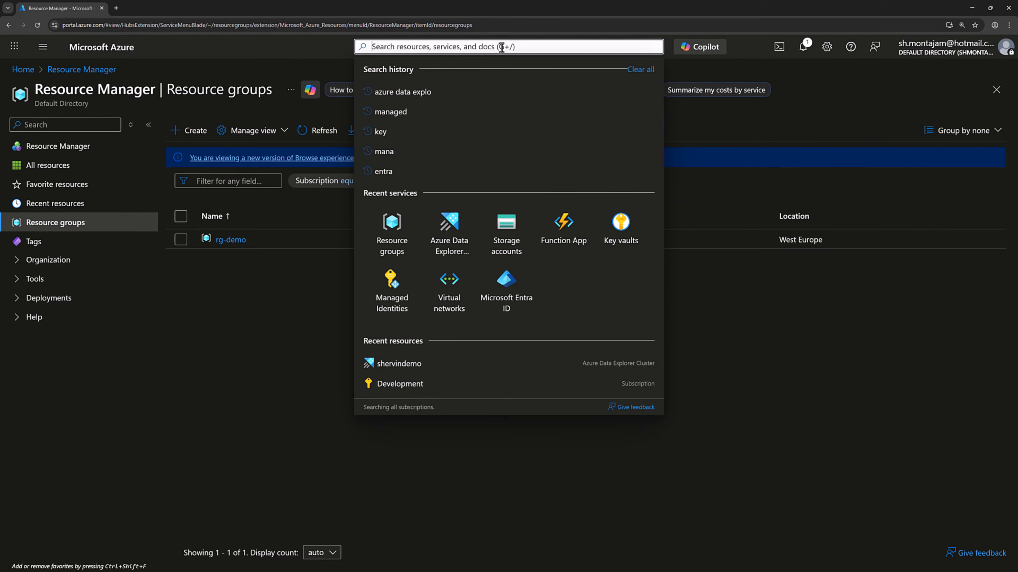
text(Azur)
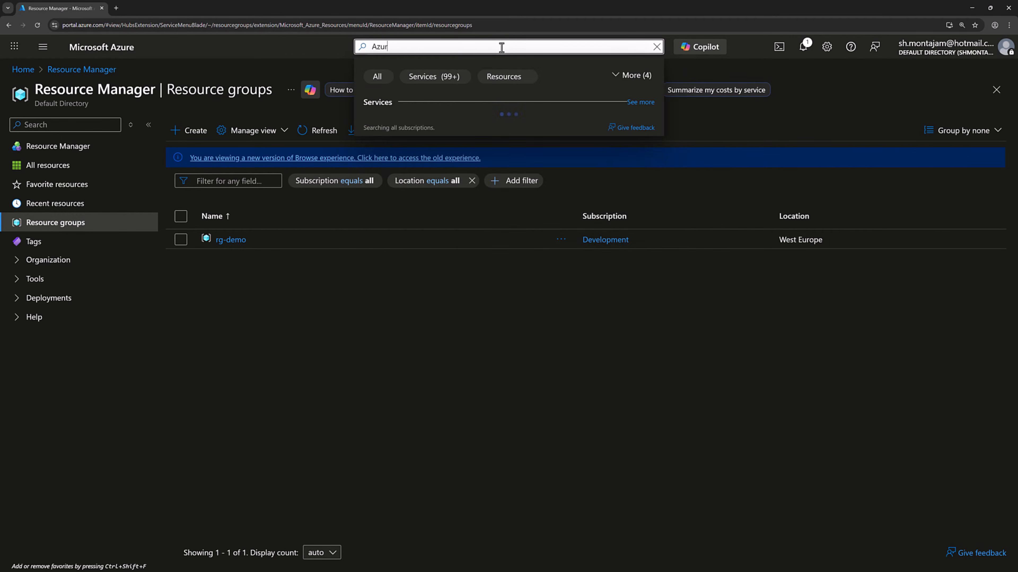
text(e Dat)
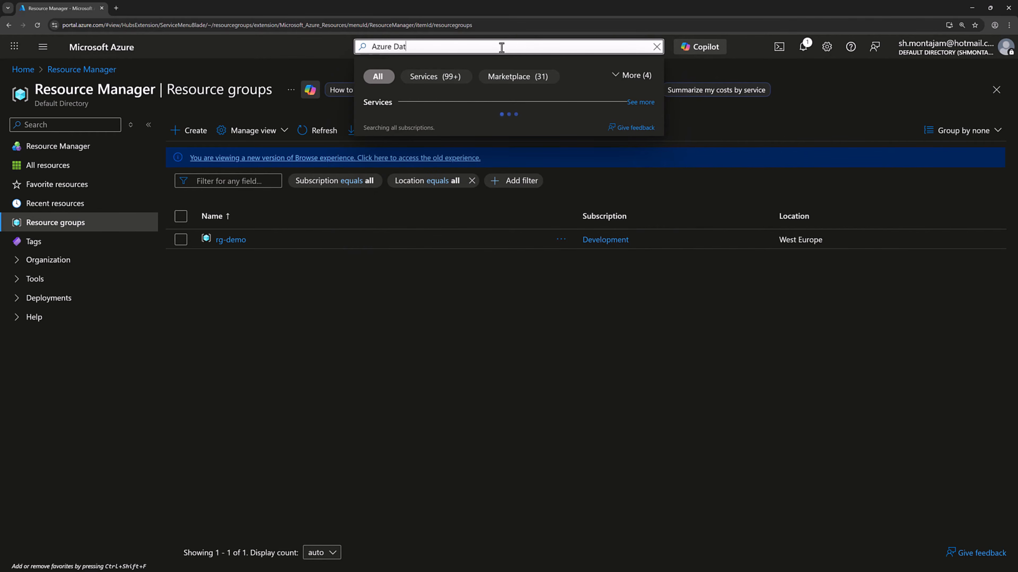
text(aExplorer)
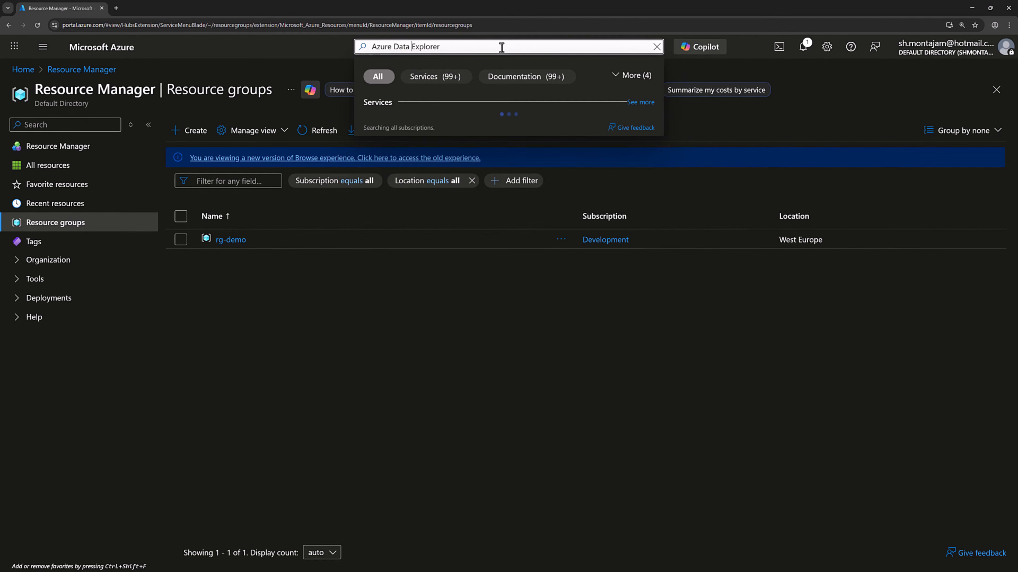
click(501, 47)
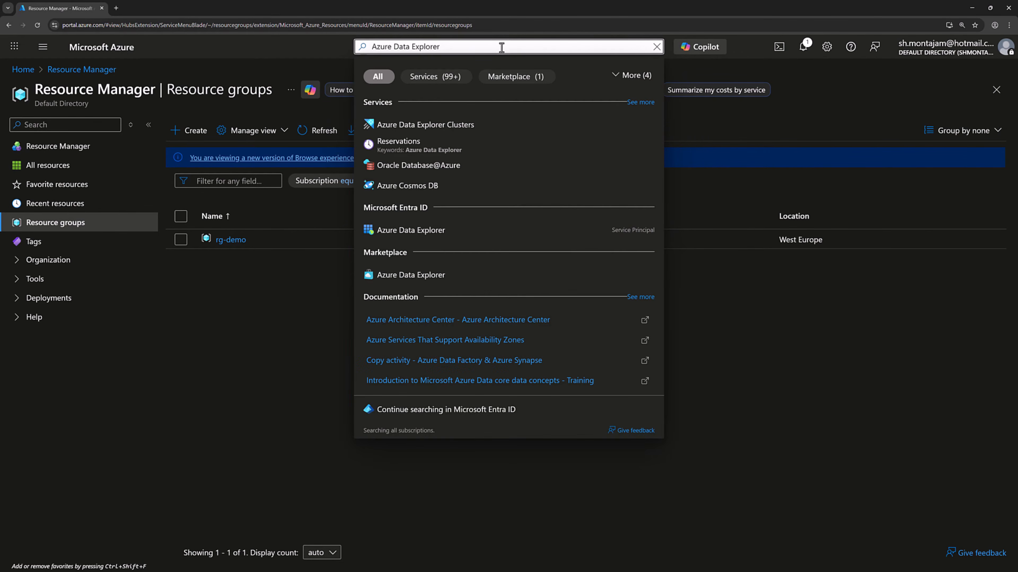
click(465, 126)
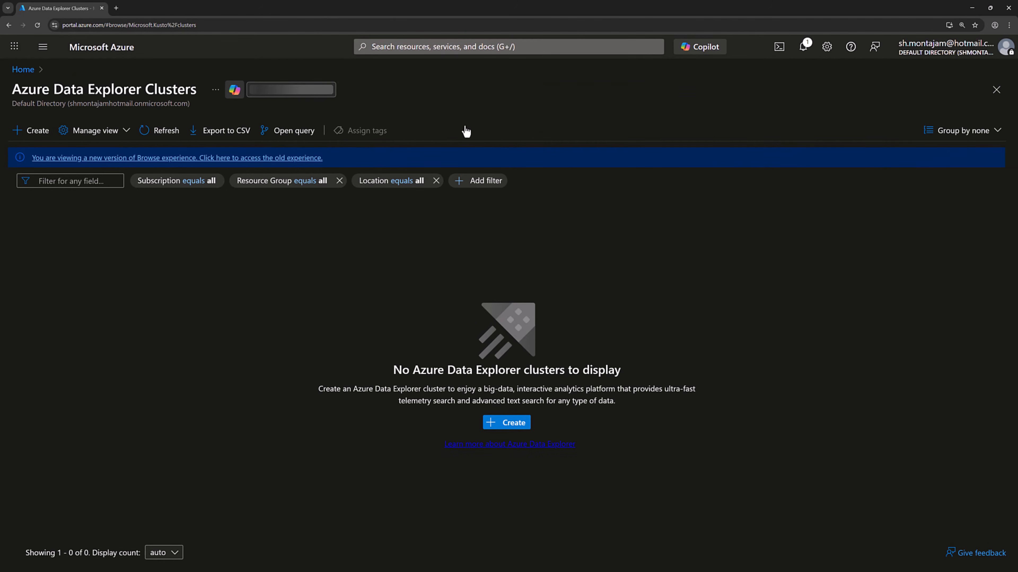
click(507, 424)
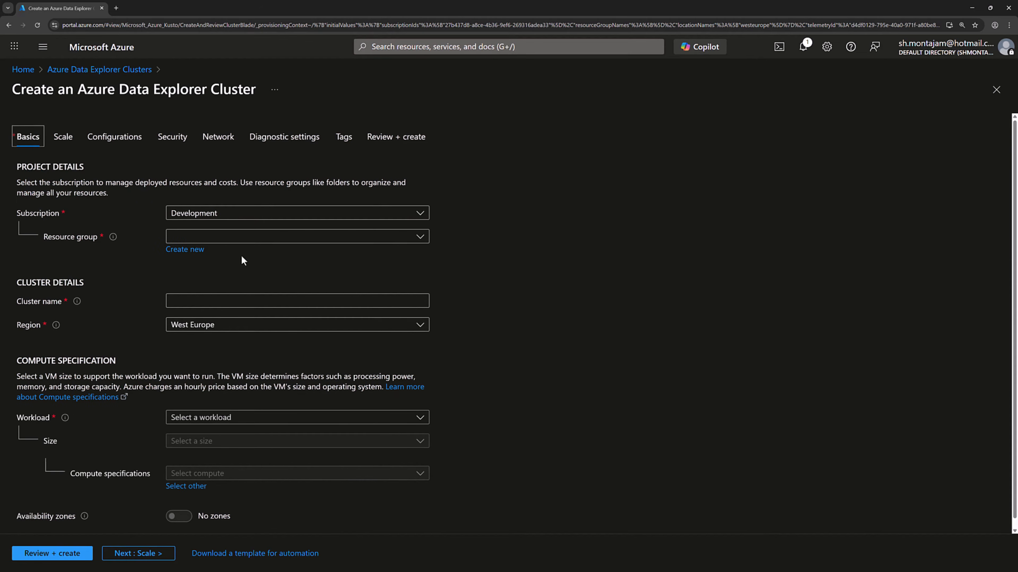
Assign the new cluster to the rg-demo resource group and name it shervindemo
click(420, 237)
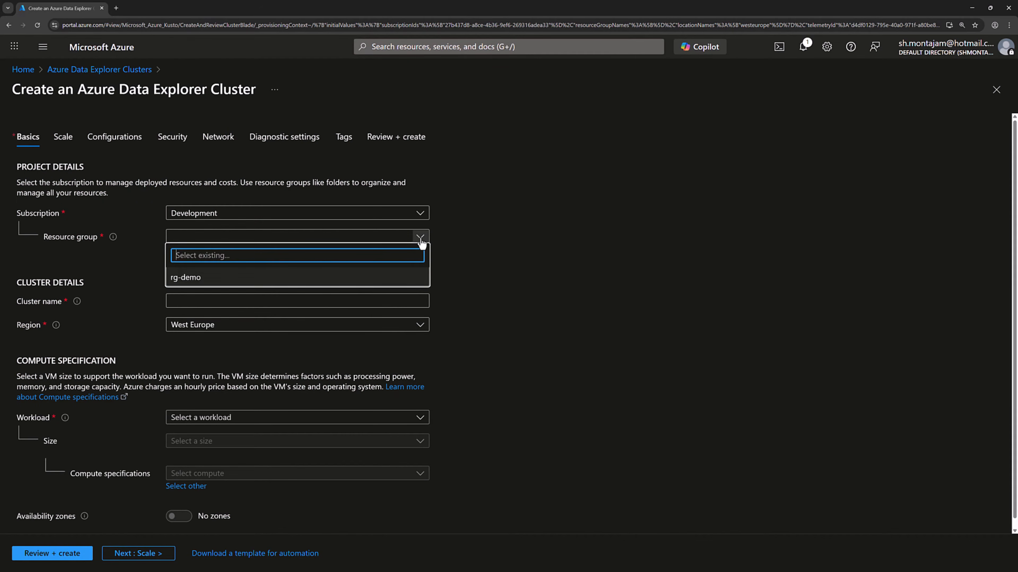
click(258, 288)
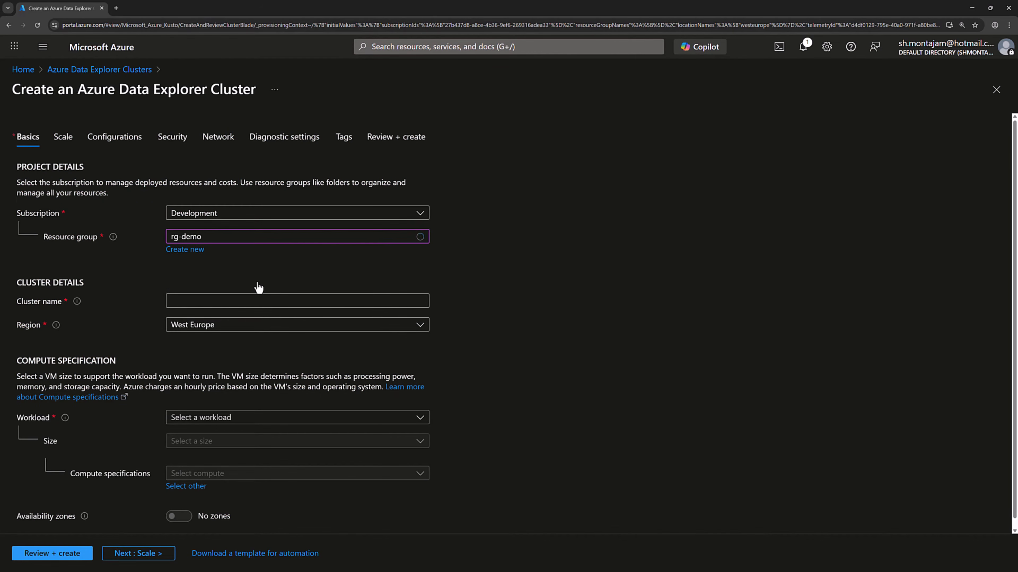
click(246, 304)
text(sher)
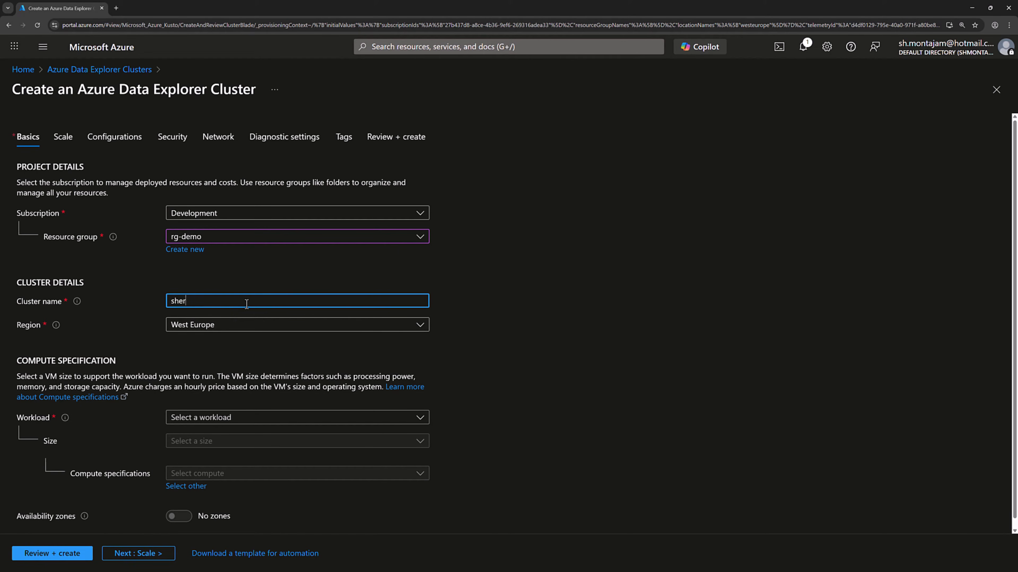
text(vindemo)
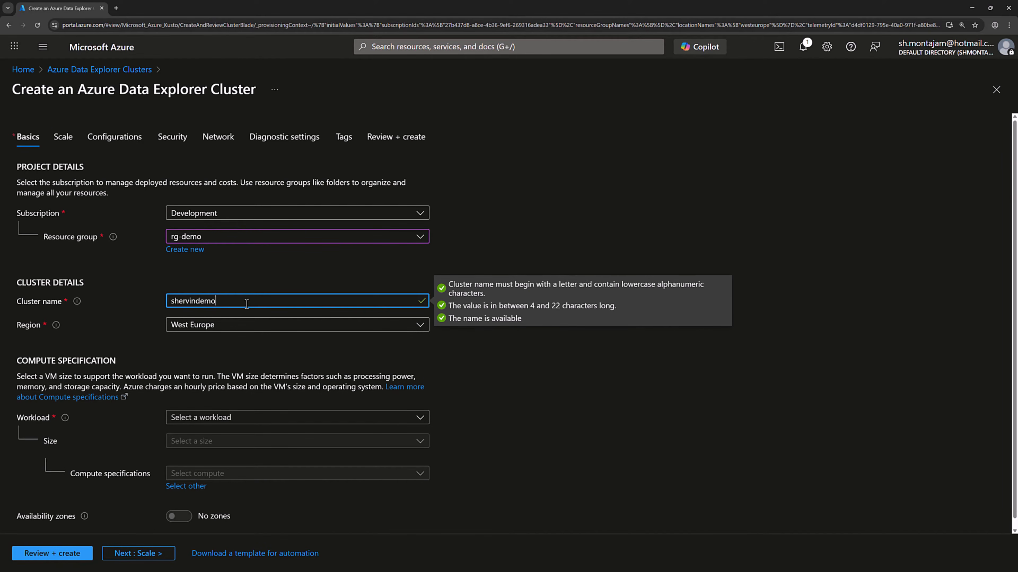
click(230, 355)
Set the cluster's workload to Dev/test and turn off availability zones
scroll(243, 357, down, 1)
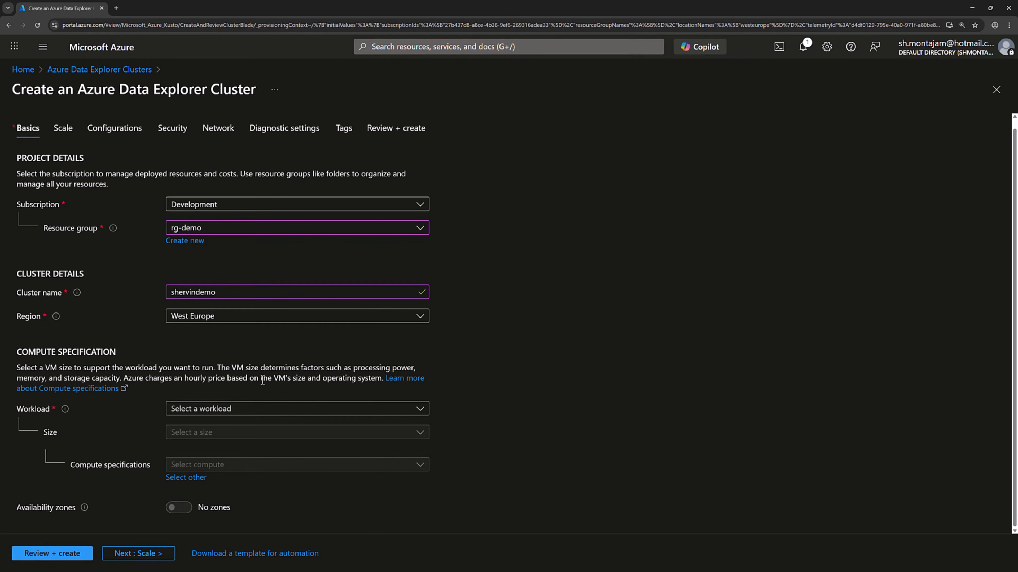
click(256, 409)
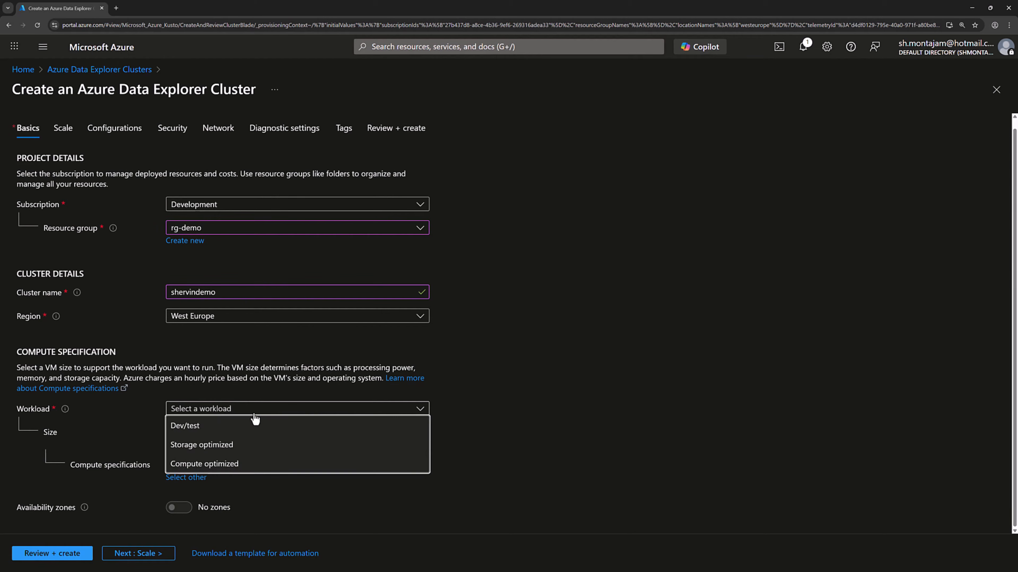
click(196, 429)
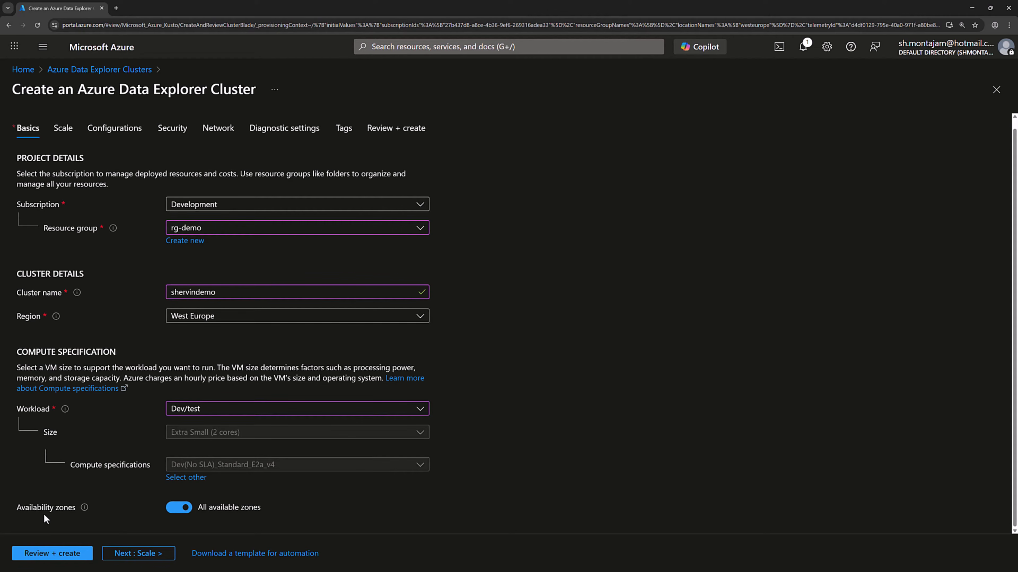
click(183, 513)
Keep the cluster on manual scale with an instance count of 1, then review and create it
click(140, 553)
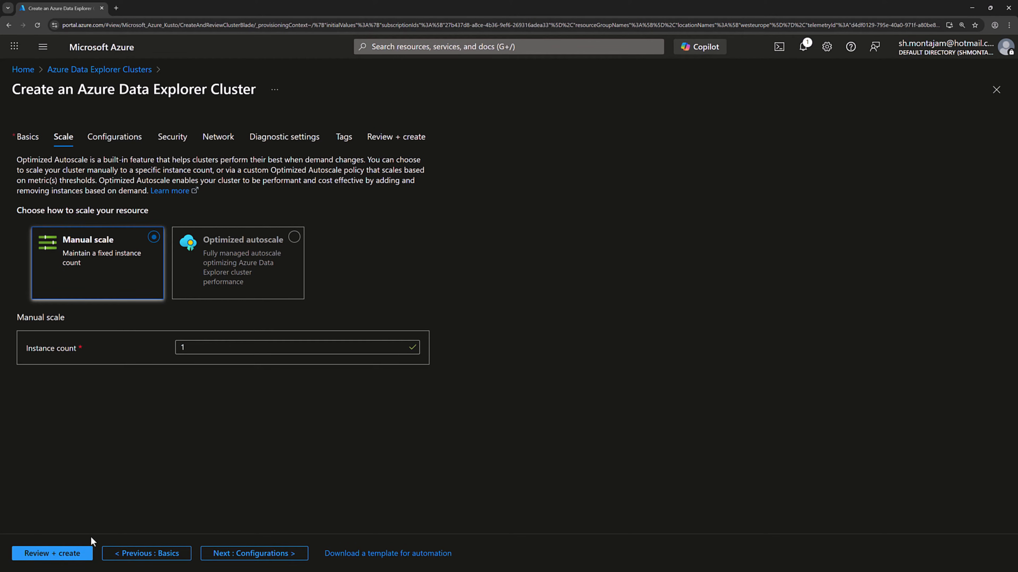
click(73, 556)
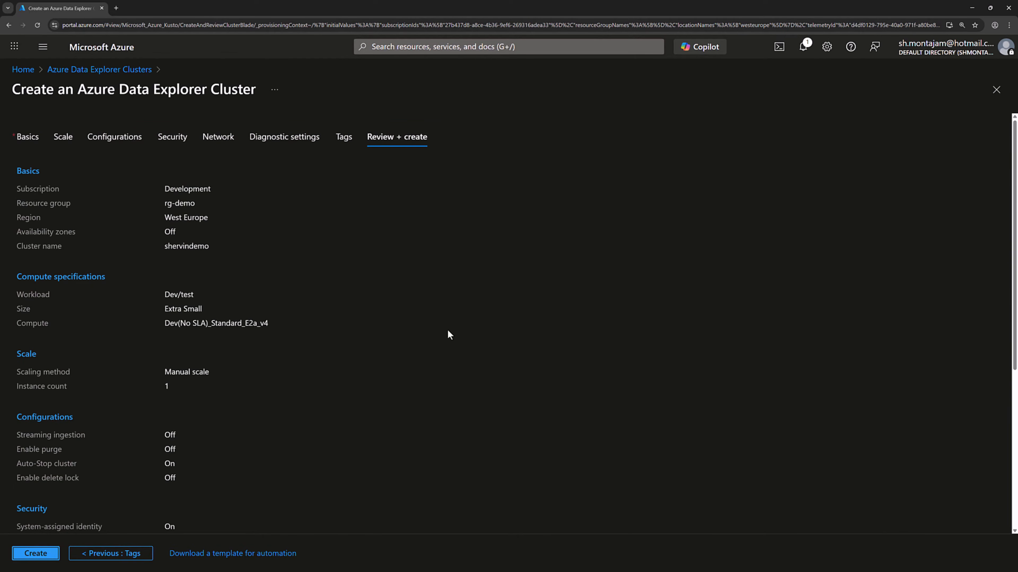
click(37, 559)
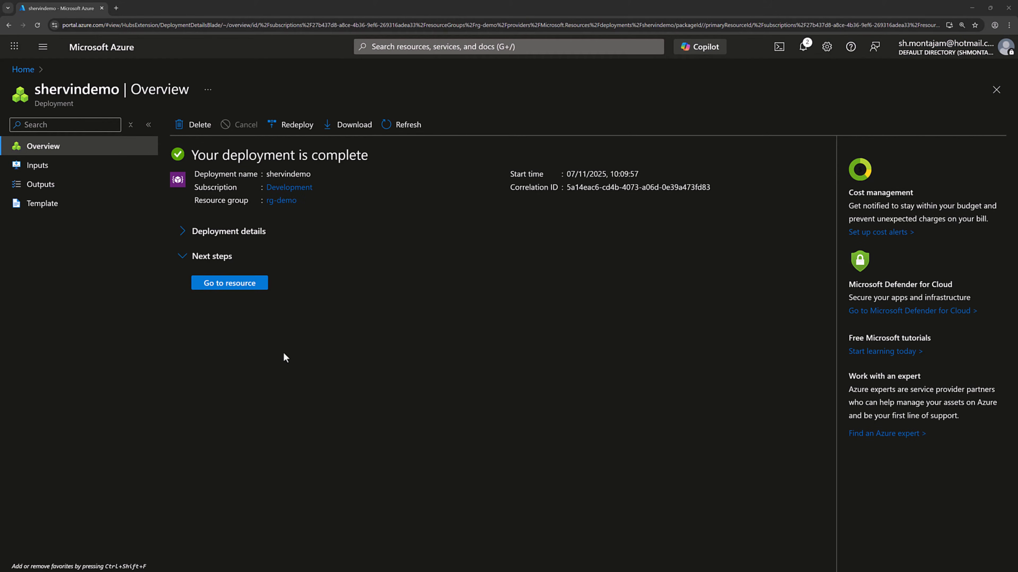
Open the deployed cluster and add a database named SensorData with the default retention and cache periods
click(252, 288)
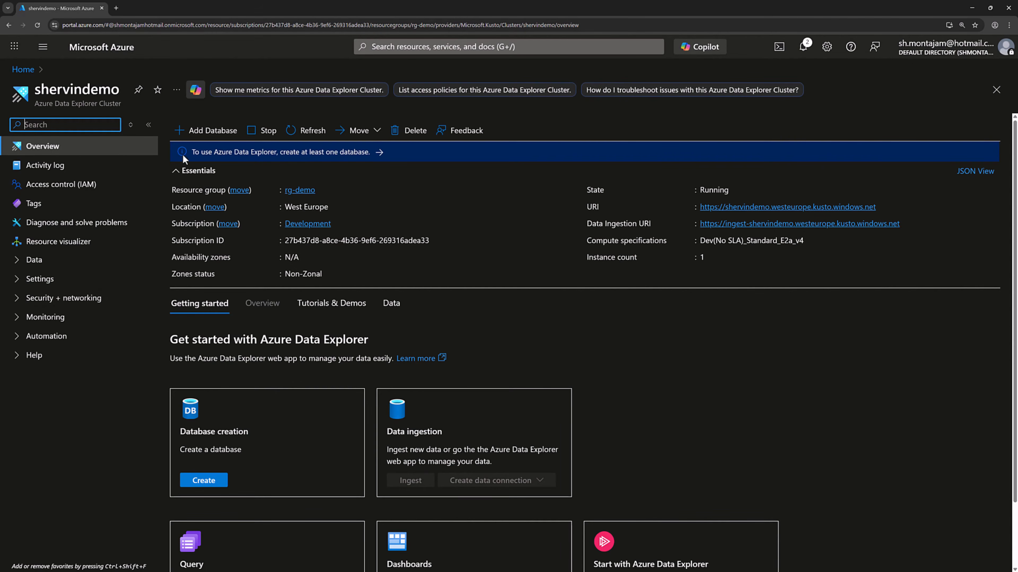
click(209, 139)
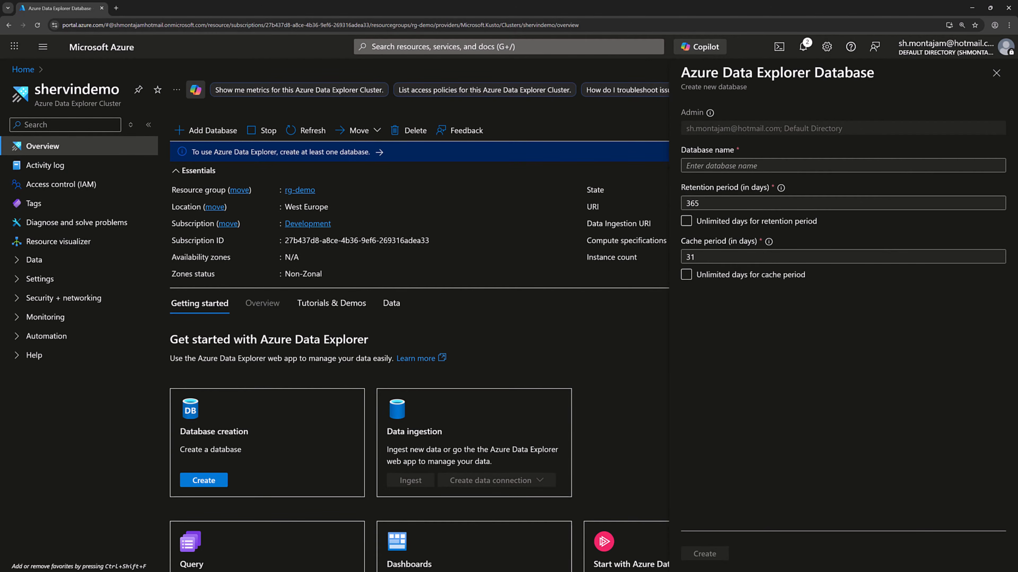
click(734, 166)
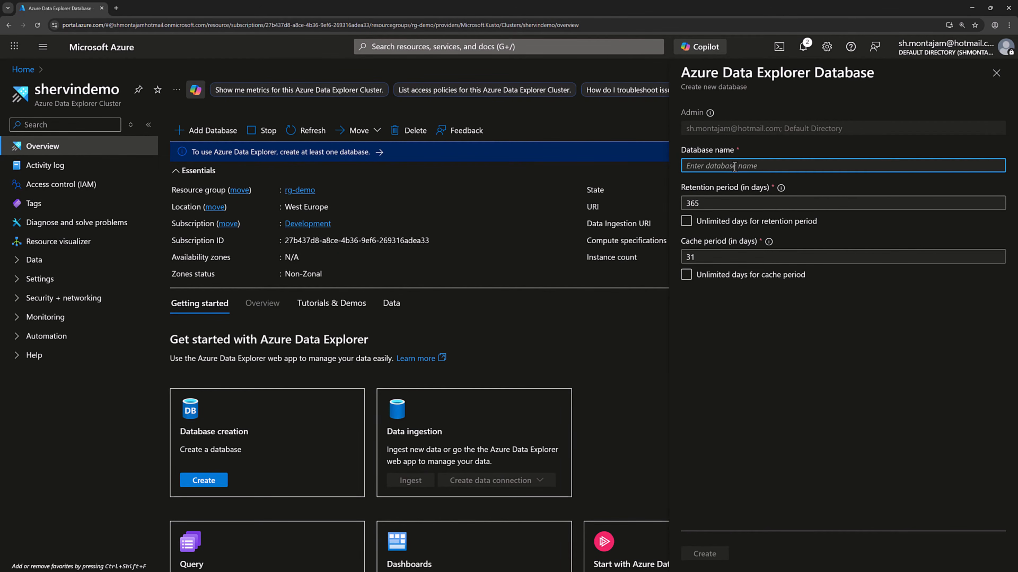
text(SensorD)
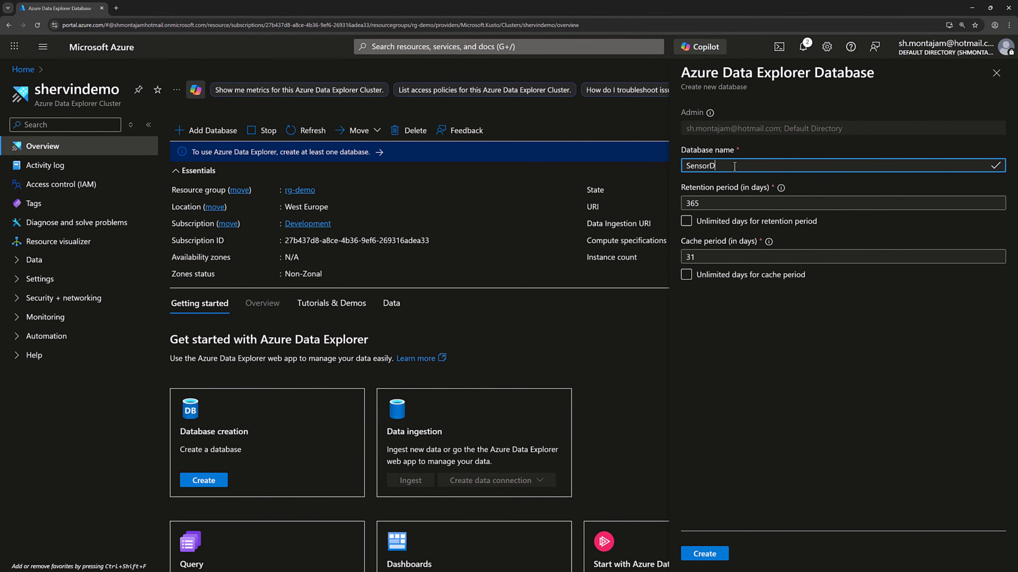
text(ata)
click(704, 554)
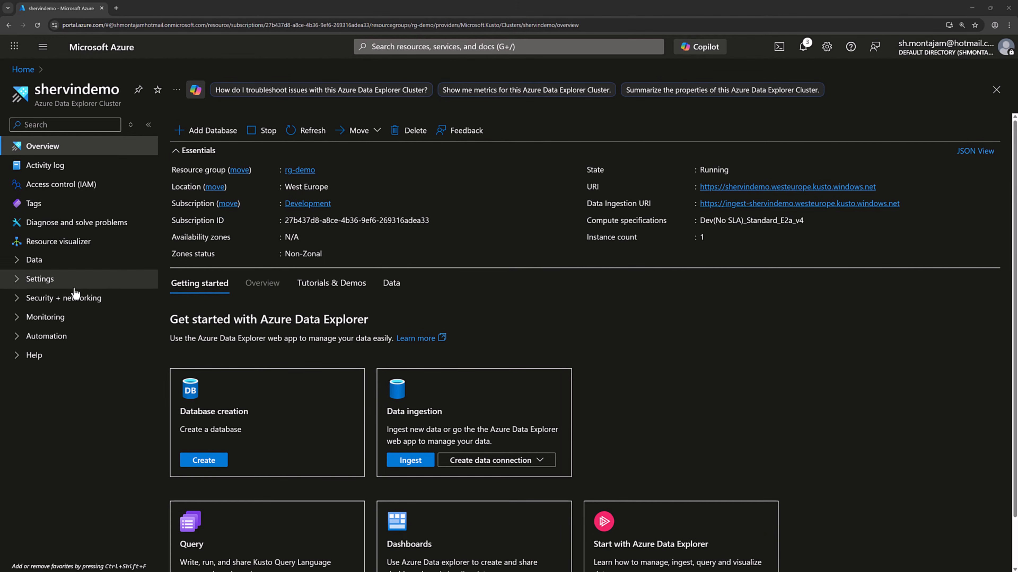
Open the SensorData database from the cluster's database list and go to its query editor
click(16, 265)
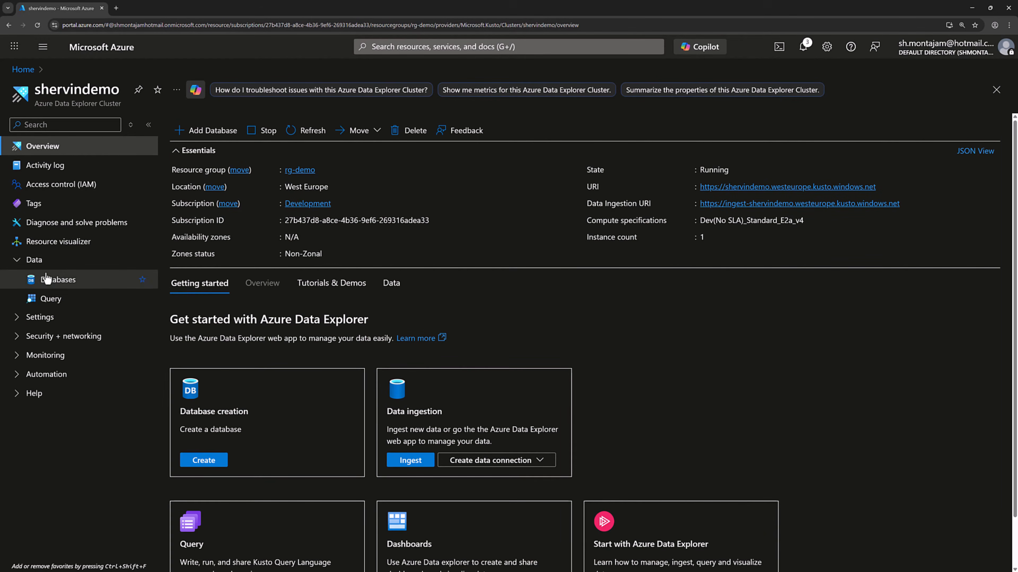
click(59, 281)
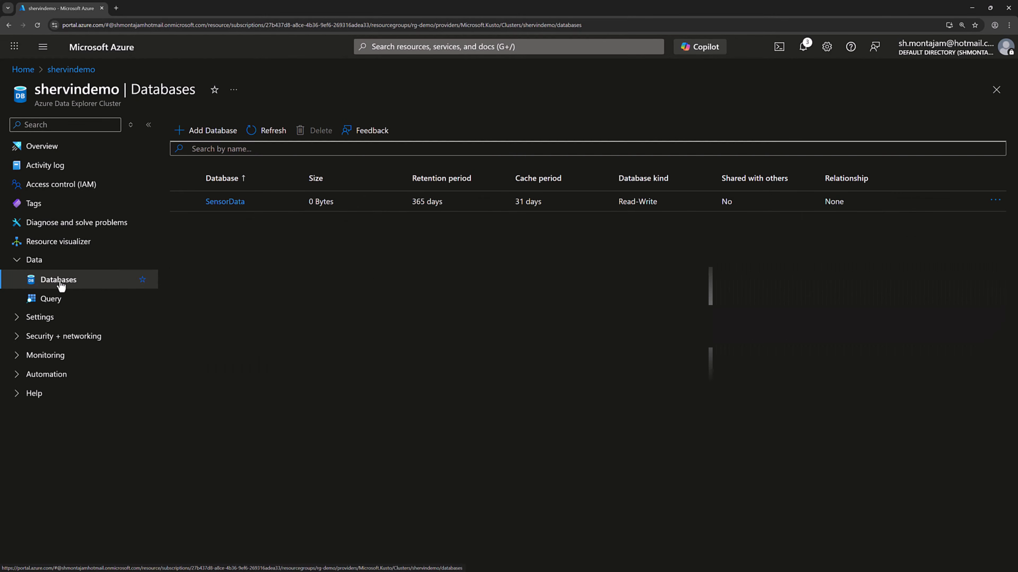
click(225, 202)
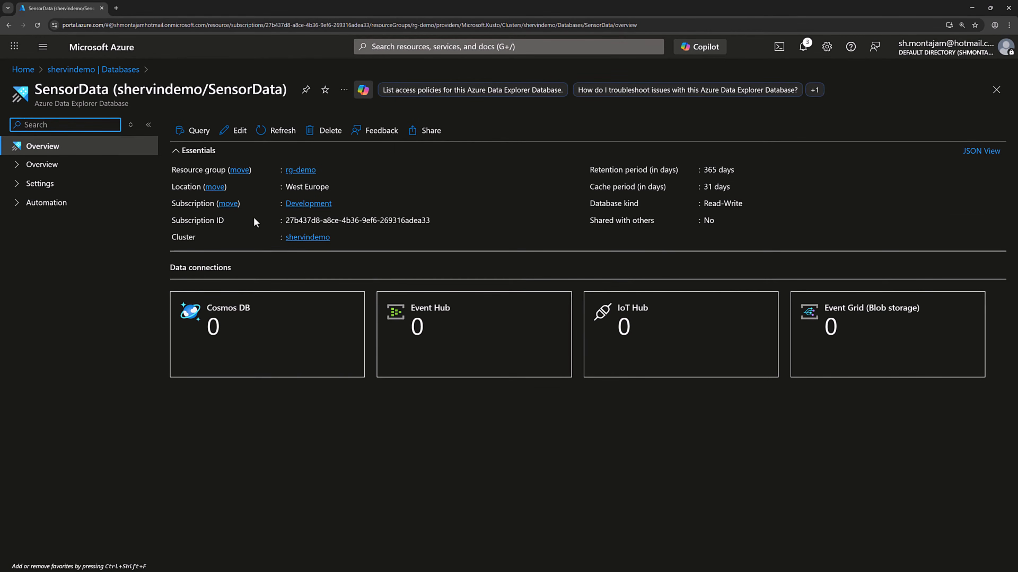
click(199, 131)
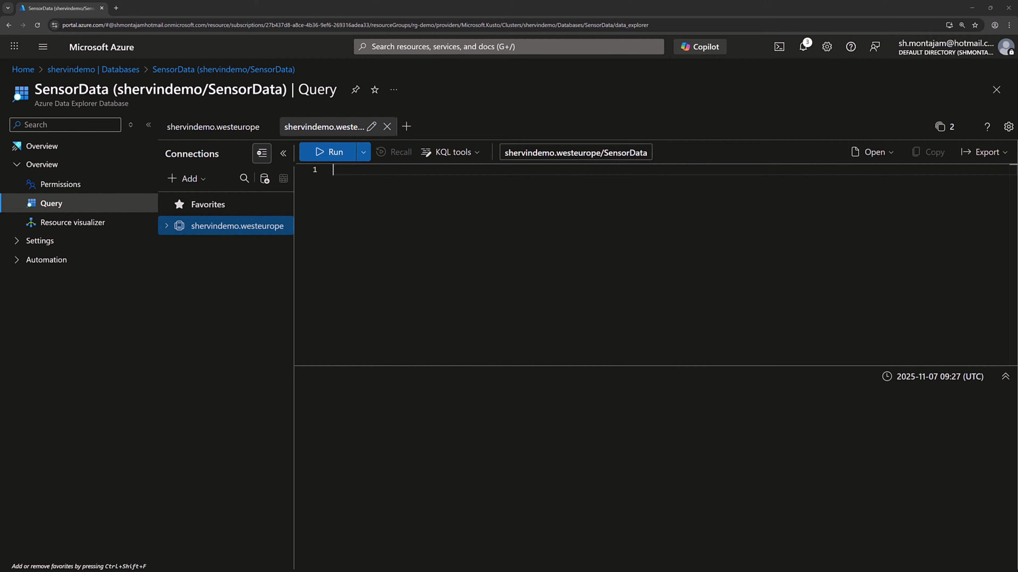
Run a .create table command for IoTSensors with Timestamp: datetime, DeviceId: string, Temperature: real, Humidity: real and Location: string
click(417, 173)
key(ctrl+v)
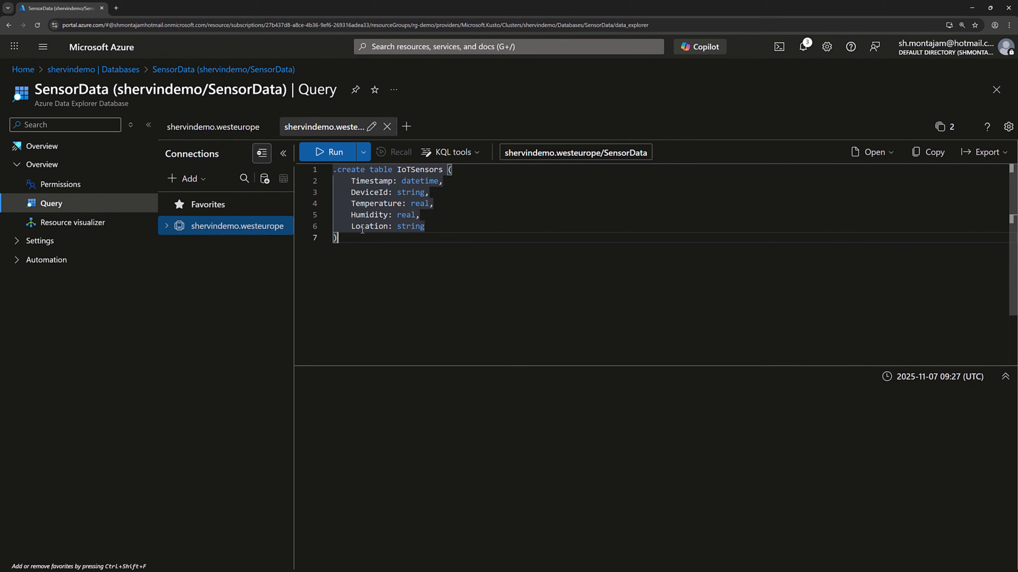
click(328, 152)
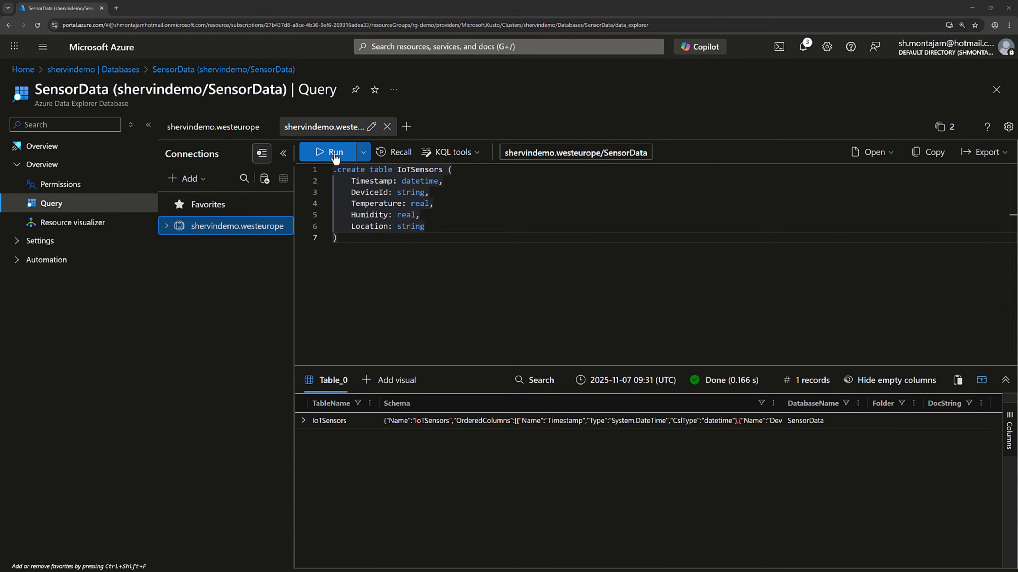
Expand the cluster connection and the SensorData database to examine the IoTSensors table's columns
click(166, 226)
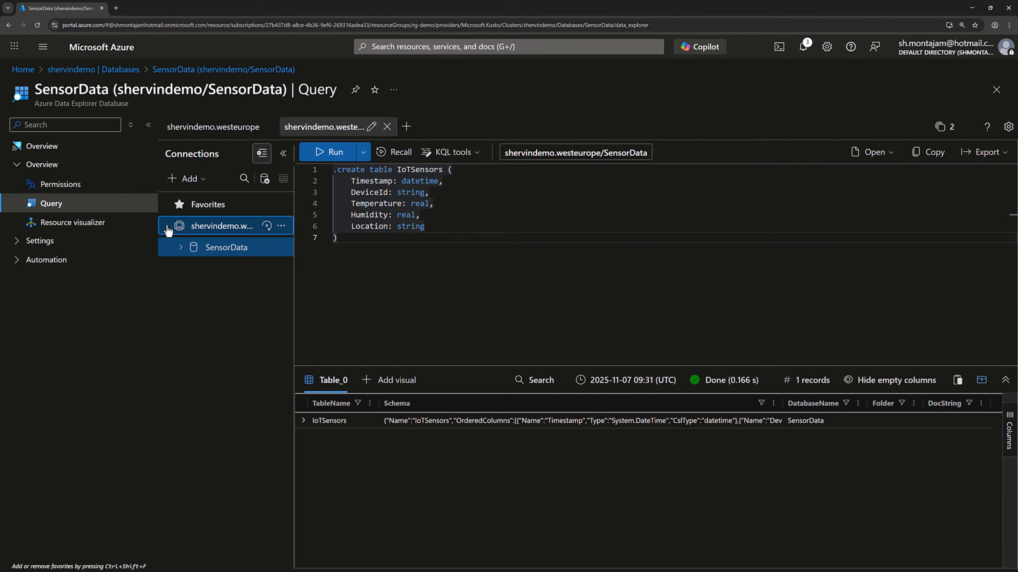
click(180, 248)
click(194, 269)
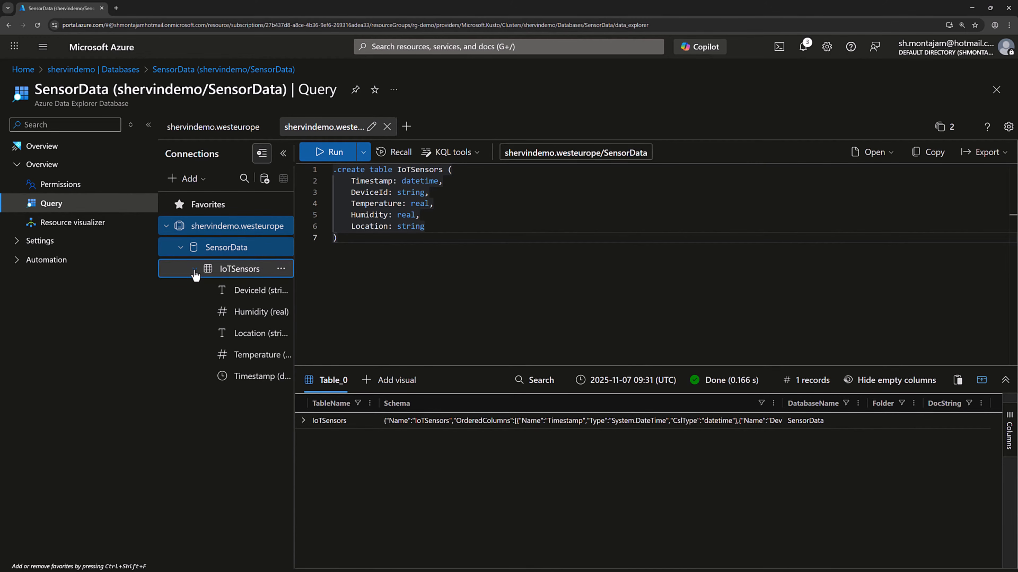
Run .set-or-append on IoTSensors with range 1 to 10000, 20 devices, Temperature 20+(rand()*15), Humidity 40+(rand()*40) and locations Building-A to Building-D
drag(294, 296, 340, 298)
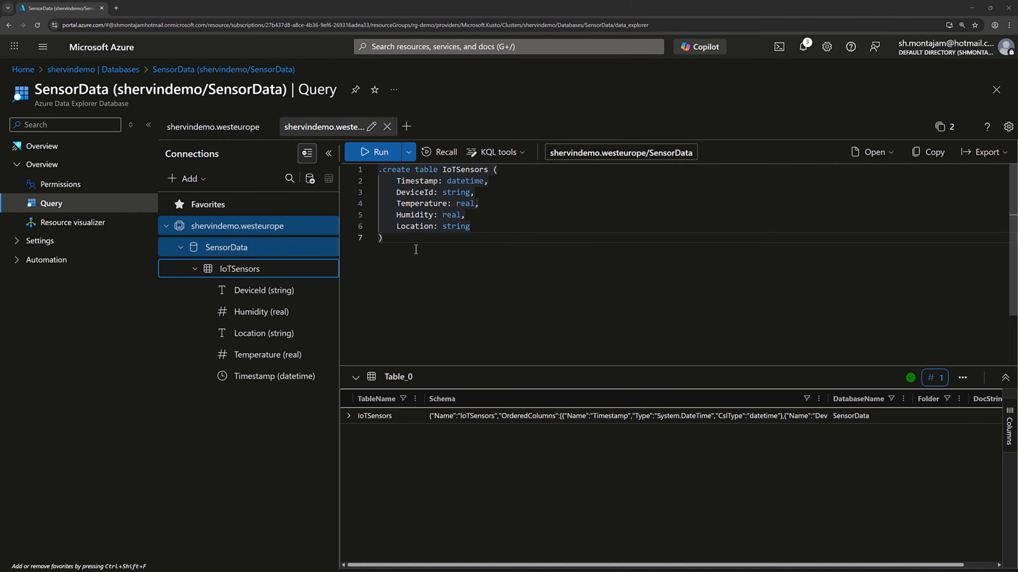
drag(414, 240, 369, 180)
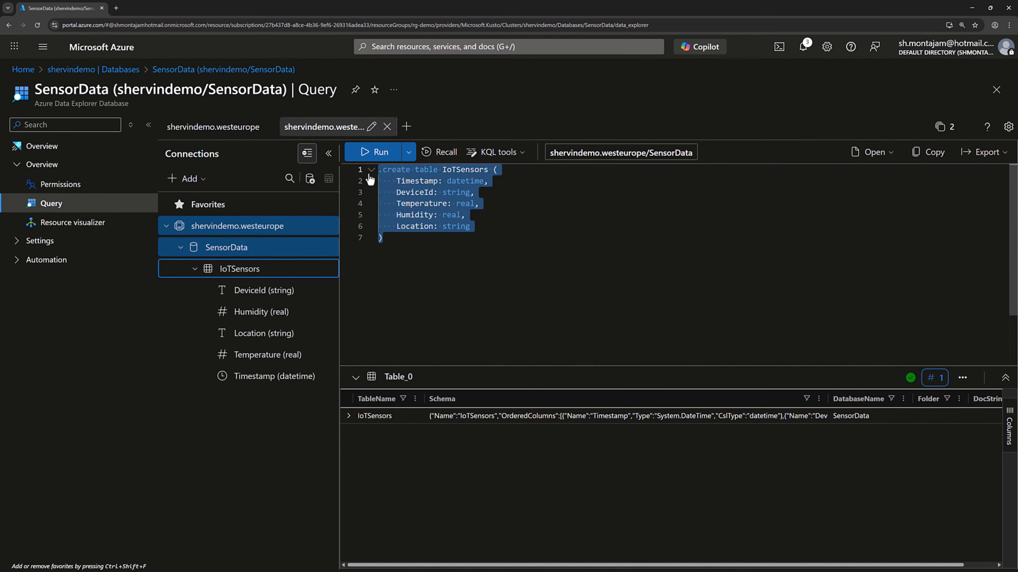
key(ctrl+v)
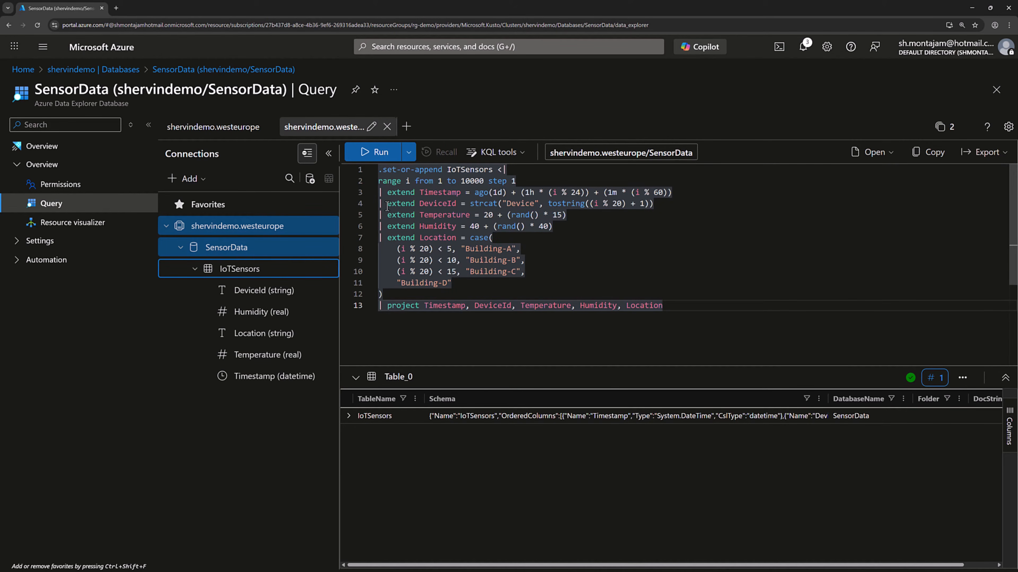
click(373, 152)
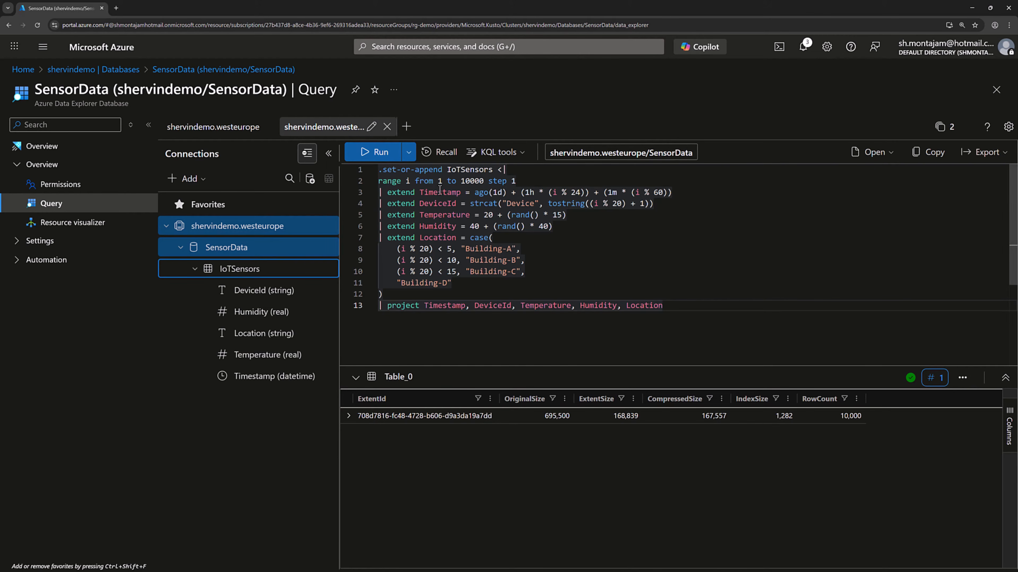
mouse_move(488, 236)
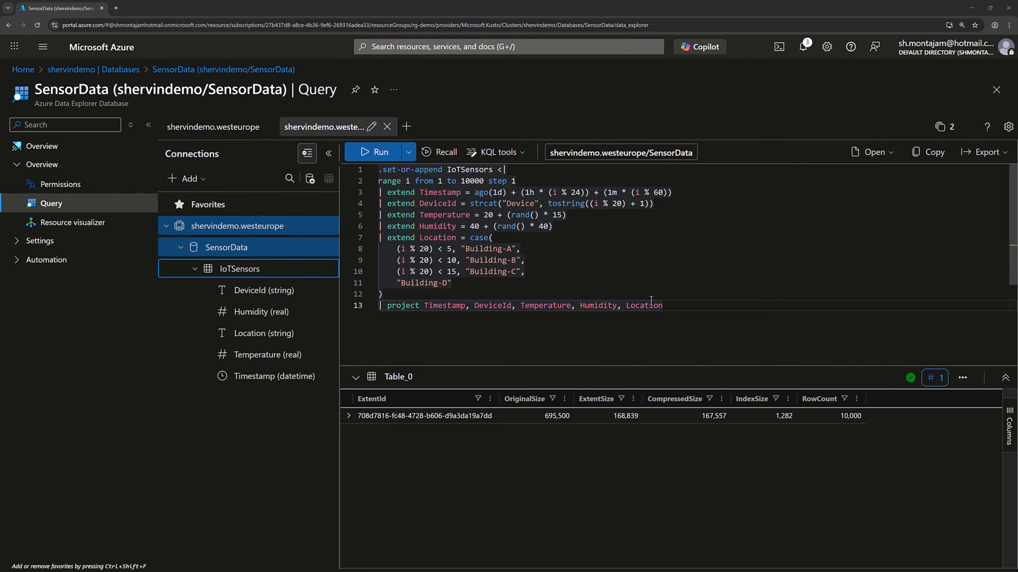
Replace the command with an IoTSensors query that uses take 10, and run it
drag(672, 308, 381, 171)
key(ctrl+v)
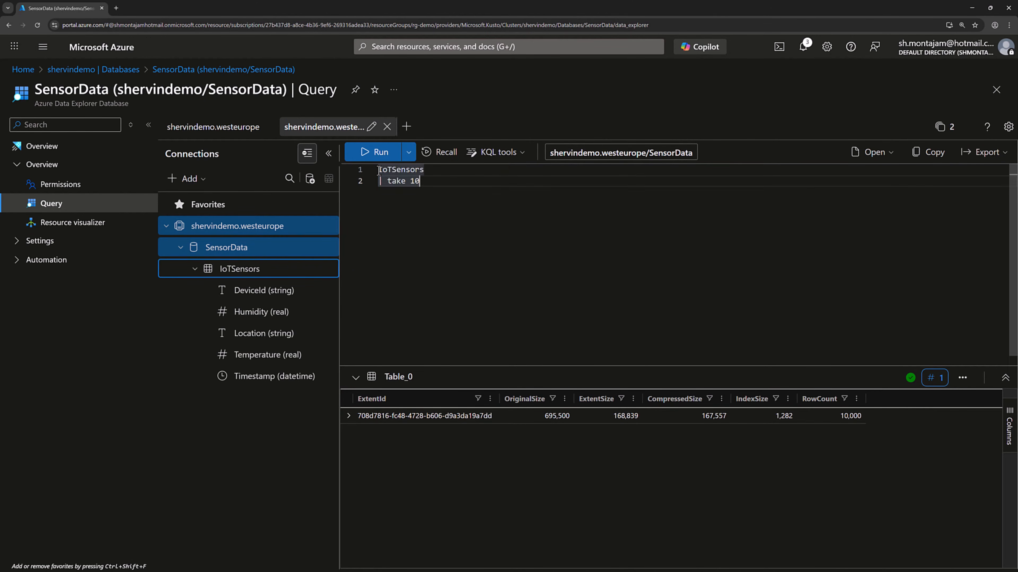
click(376, 156)
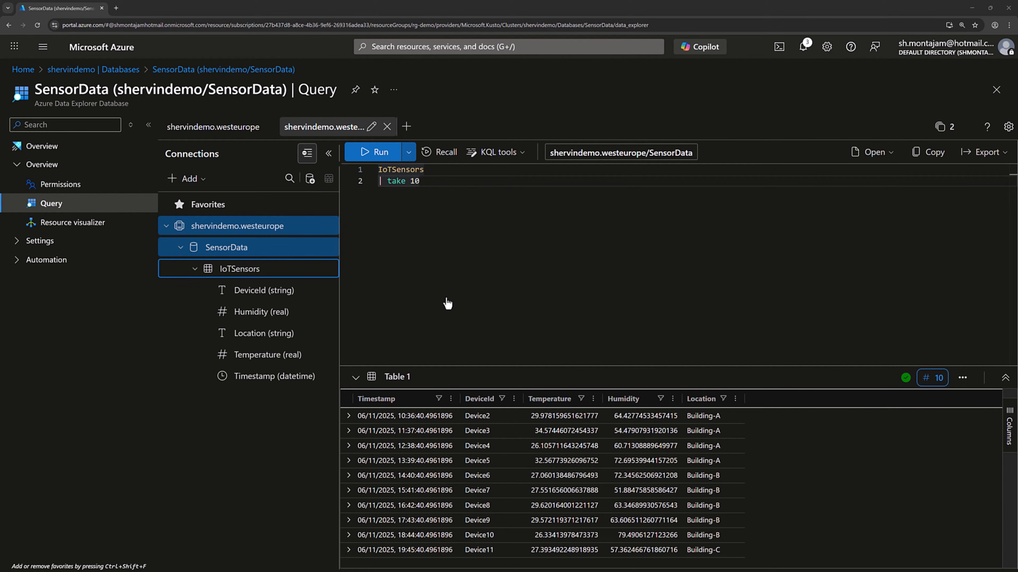
Expand the first result row and enlarge its detail view and the results area to examine all of its fields
click(349, 416)
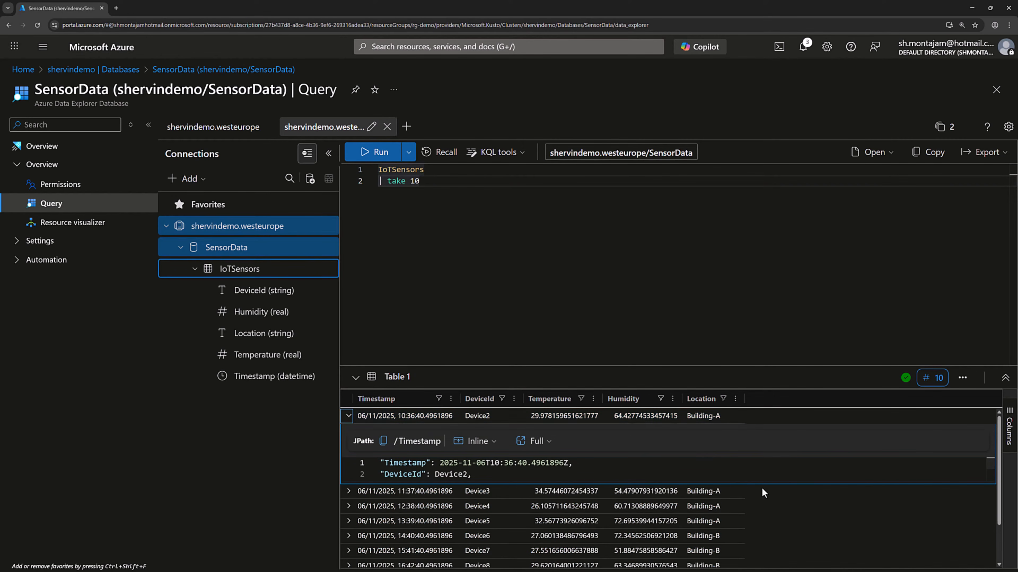
drag(761, 485, 756, 538)
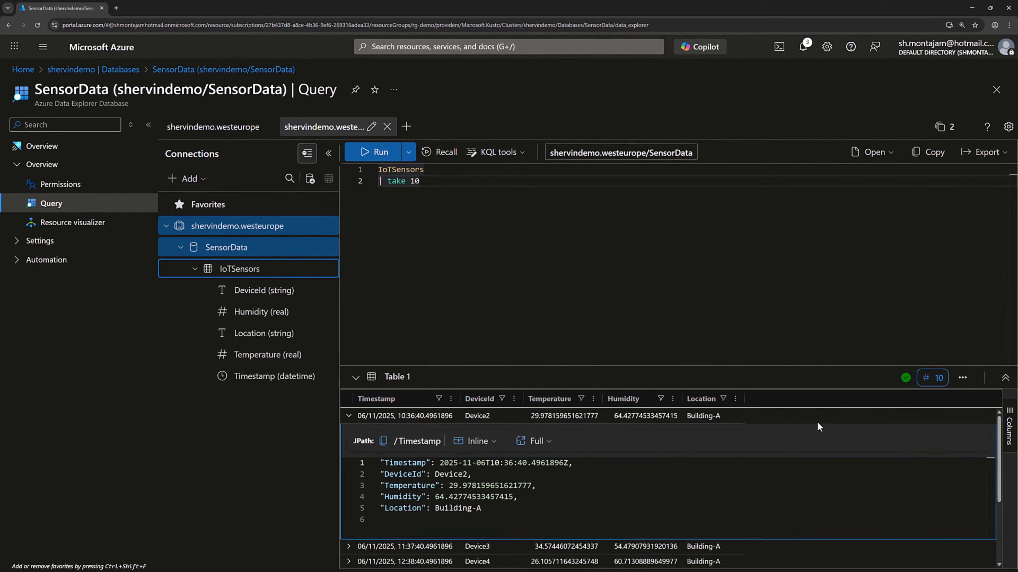
drag(863, 366, 874, 278)
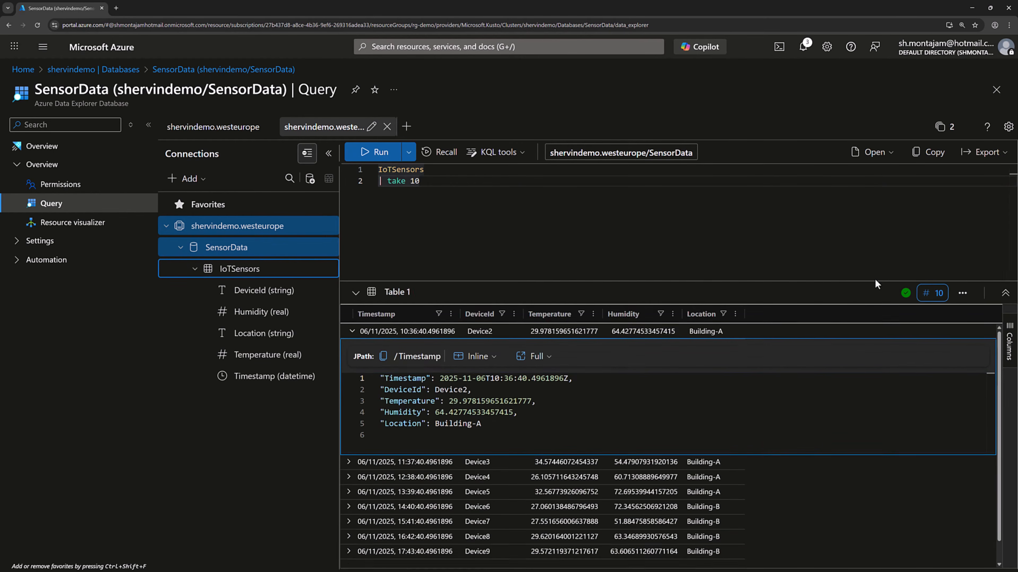
drag(696, 451, 693, 492)
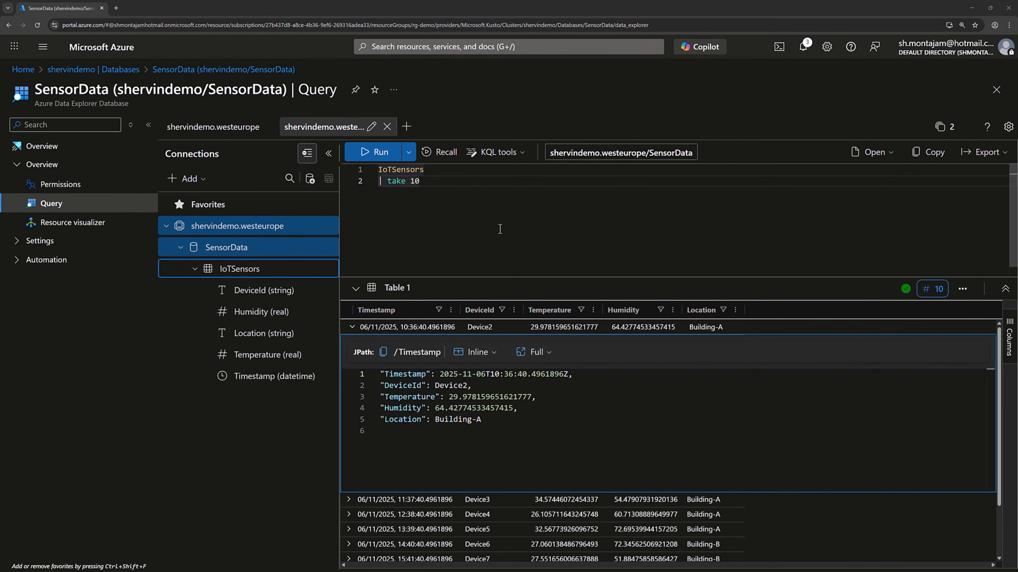
Add a where Temperature > 30 filter before take 10 and run the query
click(437, 170)
key(Return)
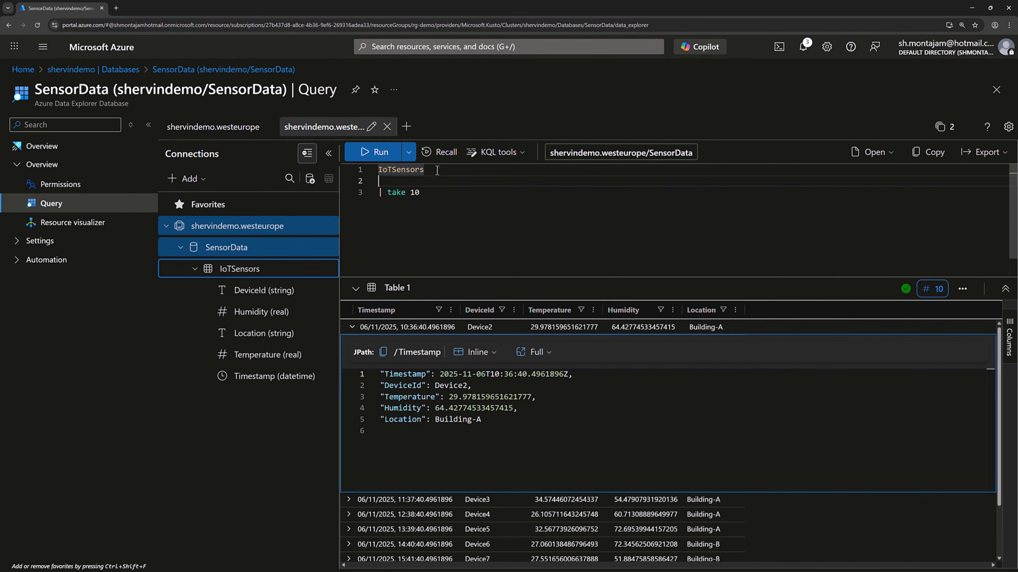
text(| where Temperature > 30)
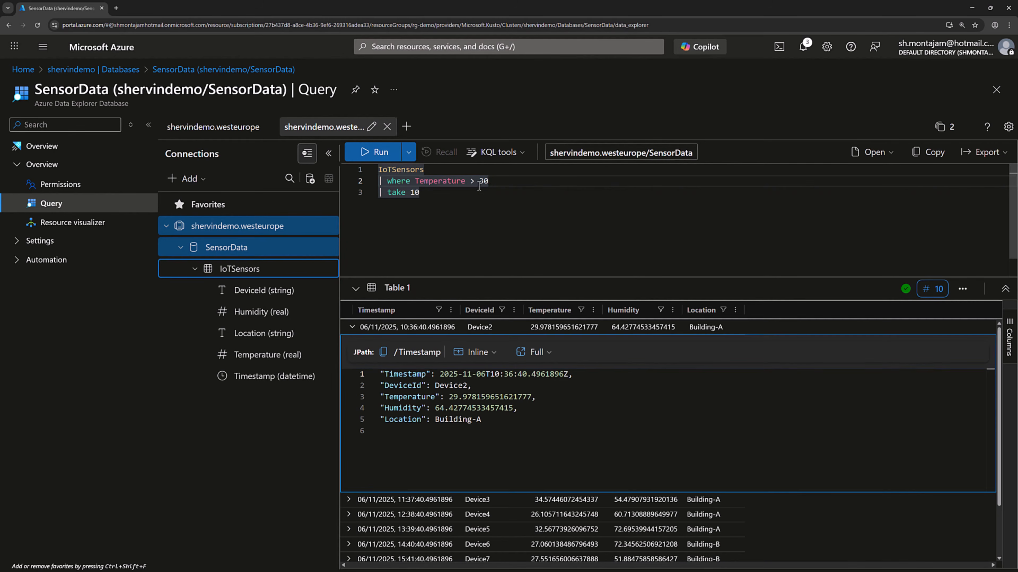
click(375, 154)
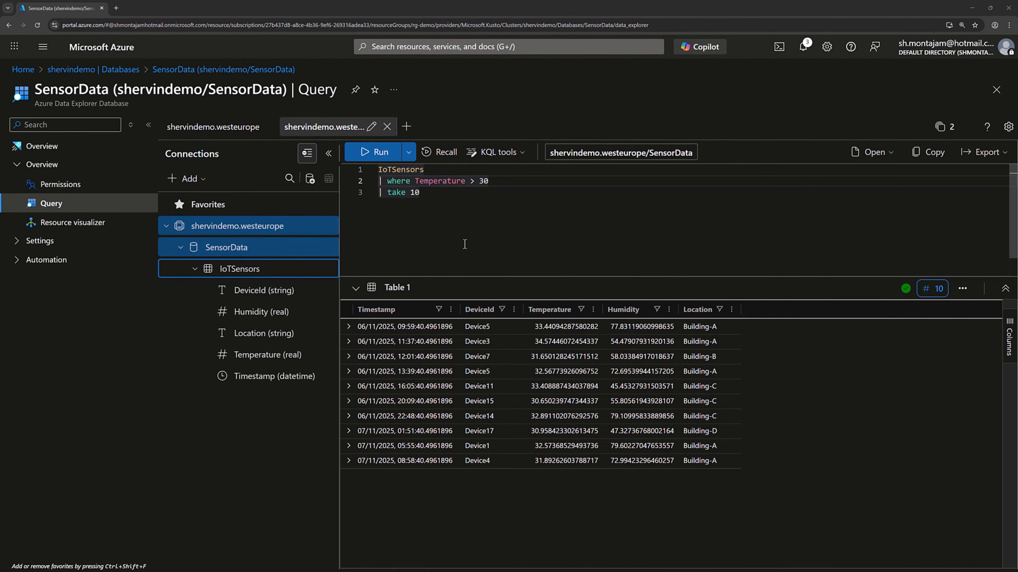
Run a query summarizing AvgTemp and AvgHumidity from IoTSensors by Location, ordered by AvgTemp descending
drag(437, 194, 380, 172)
text(IoTSensors | summarize AvgTemp = avg(Temperature),             AvgHumidity = avg(Humidity)   by Location | order by AvgTemp desc)
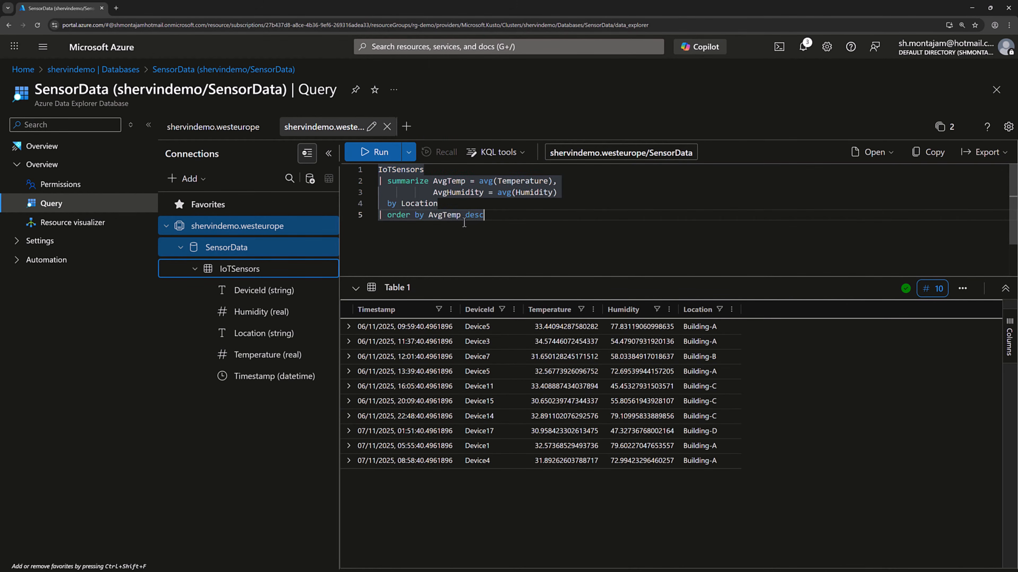
click(373, 154)
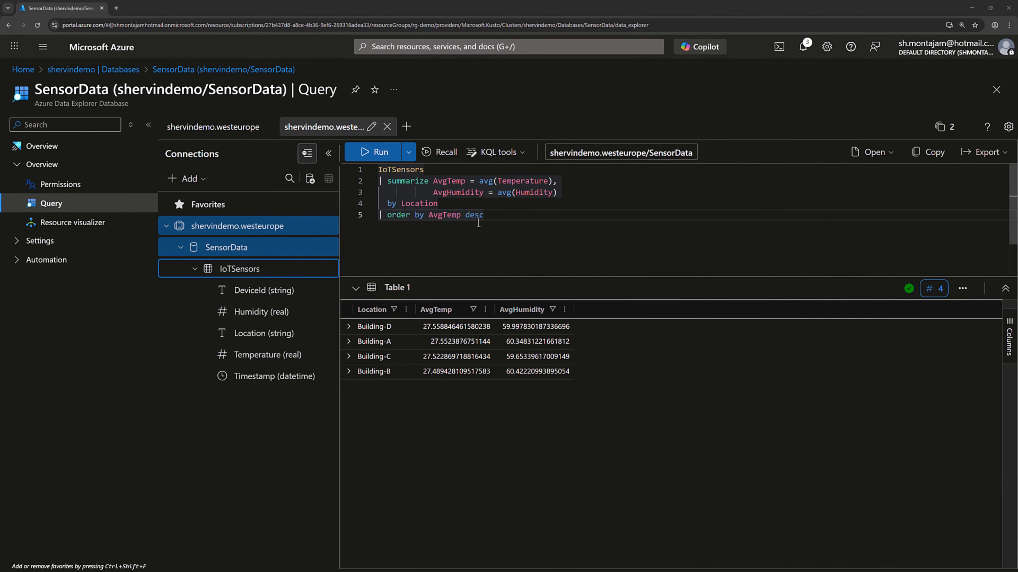
Run a query averaging Temperature as AvgTemp in 1h Timestamp bins, ordered by Timestamp ascending and rendered as a timechart
drag(484, 215, 360, 177)
text(| summarize AvgTemp = avg(Temperature) by bin(Timestamp, 1h) | order by Timestamp asc | render timechart)
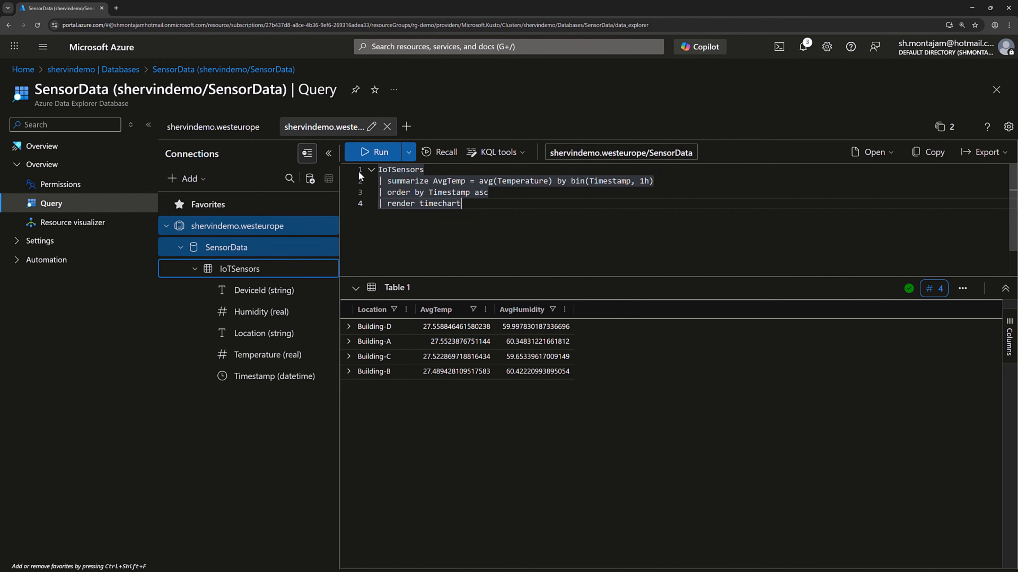
click(375, 152)
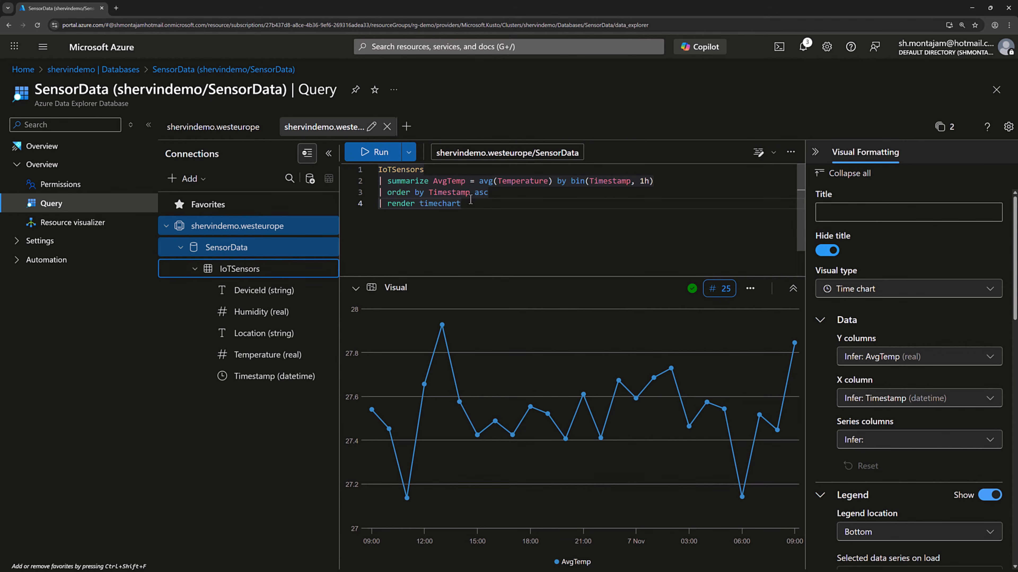
drag(387, 203, 462, 205)
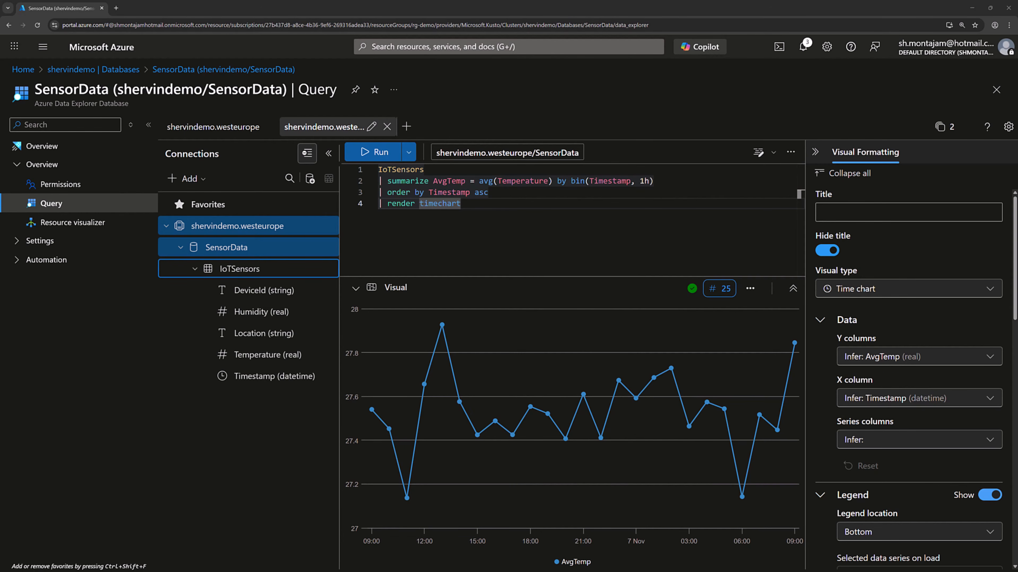
Run a query summarizing MaxTemp, AvgTemp and ReadingCount by DeviceId, keeping MaxTemp > 32 and ordering by MaxTemp descending
drag(489, 215, 378, 169)
text(IoTSensors | summarize MaxTemp = max(Temperature),             AvgTemp = avg(Temperature),             ReadingCount = count()   by DeviceId | where MaxTemp > 32 | order by MaxTemp desc)
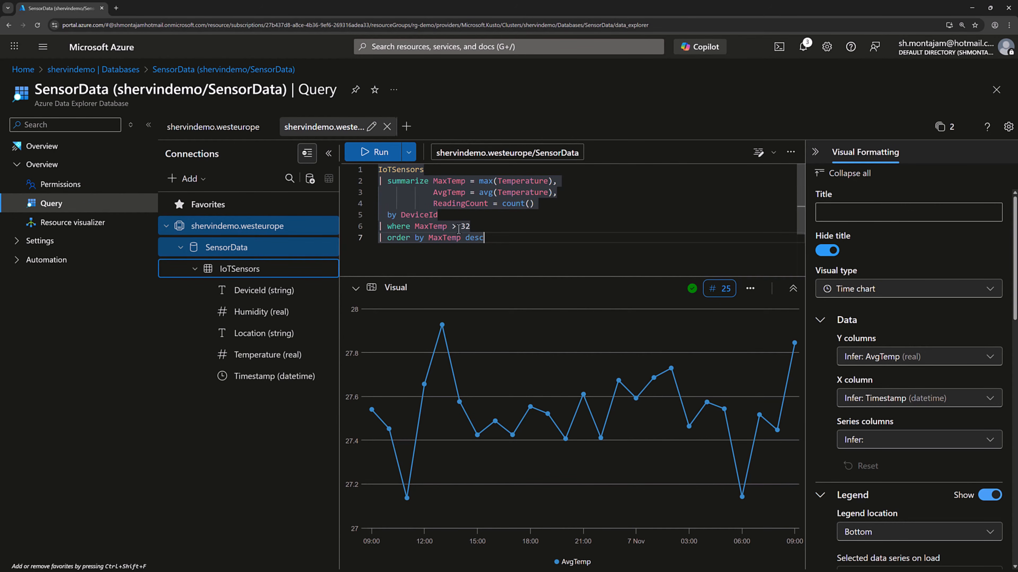
click(372, 153)
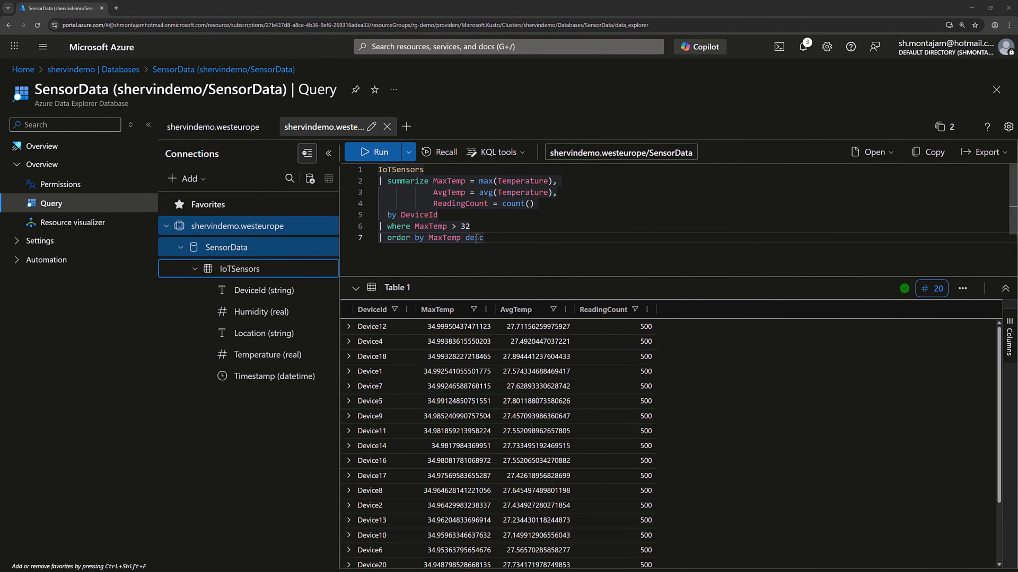
Run a query averaging Temperature by Location and hour of day, rendered as a columnchart with Hour on x, AvgTemp on y and Location as series
drag(485, 240, 378, 172)
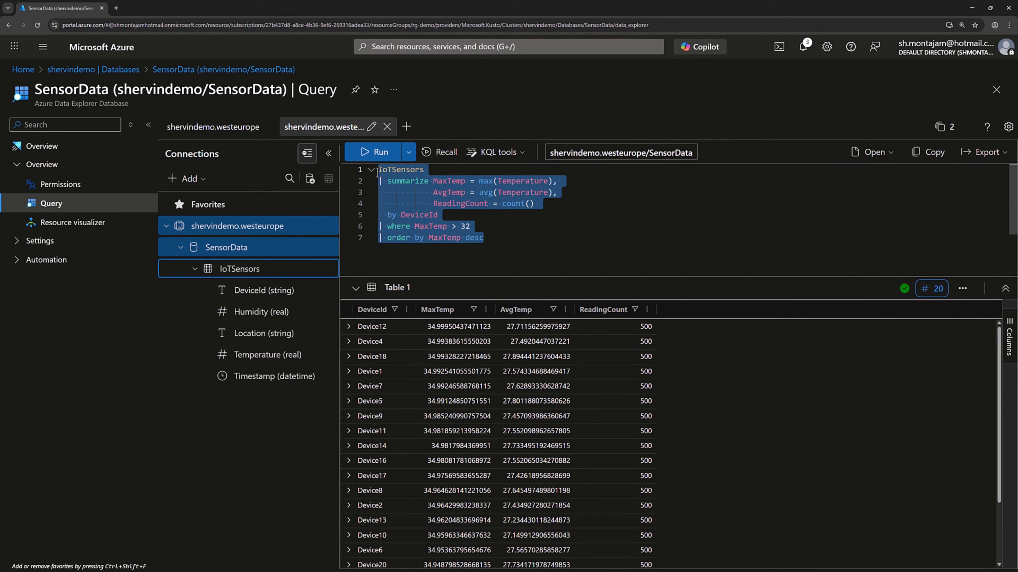
text(IoTSensors | extend Hour = hourofday(Timestamp) | summarize AvgTemp = avg(Temperature) by Location, Hour | order by Hour asc | render columnchart with (xcolumn=Hour, ycolumns=AvgTemp, series=Location))
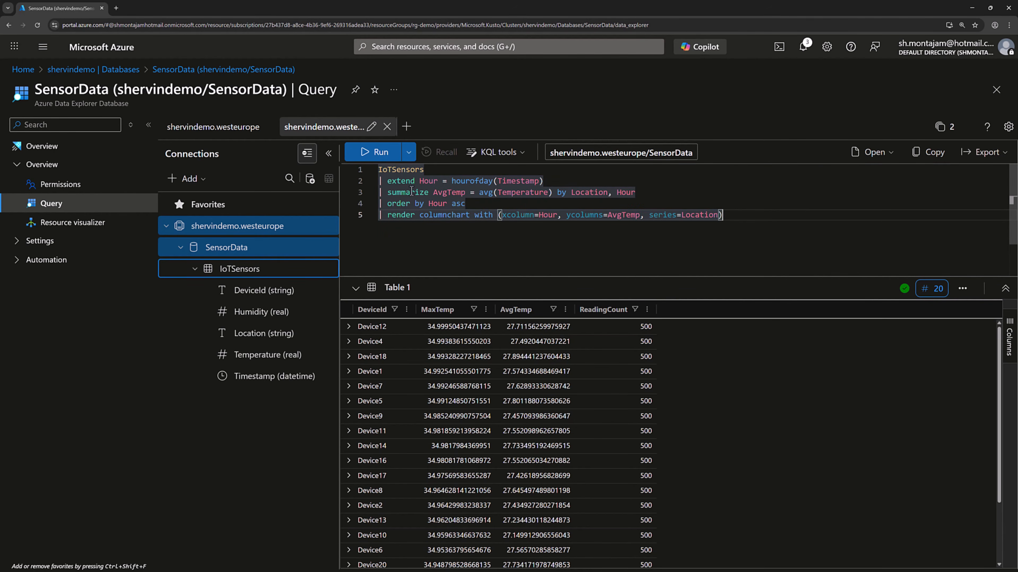
click(369, 159)
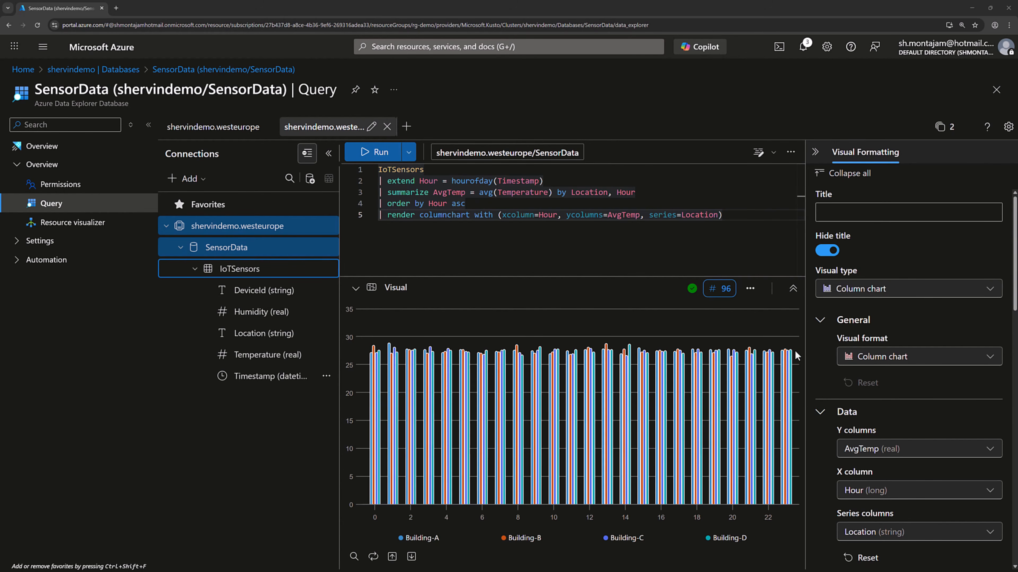
mouse_move(791, 362)
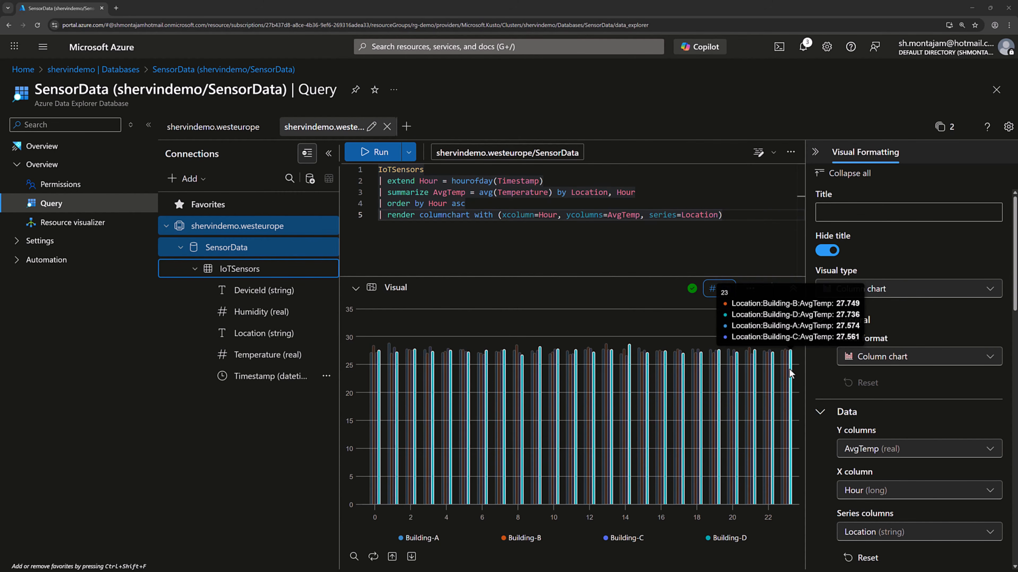
Render an anomalychart for Device1 from a 1m average Temperature series with series_decompose_anomalies at 1.5, and collapse the connections and visual formatting panes
click(675, 216)
click(726, 215)
drag(723, 215, 375, 172)
text(IoTSensors | where DeviceId == "Device1" | make-series Temperature=avg(Temperature) default=0 on Timestamp step 1m | extend Anomalies=series_decompose_anomalies(Temperature, 1.5) | render anomalychart with(anomalycolumns=Anomalies))
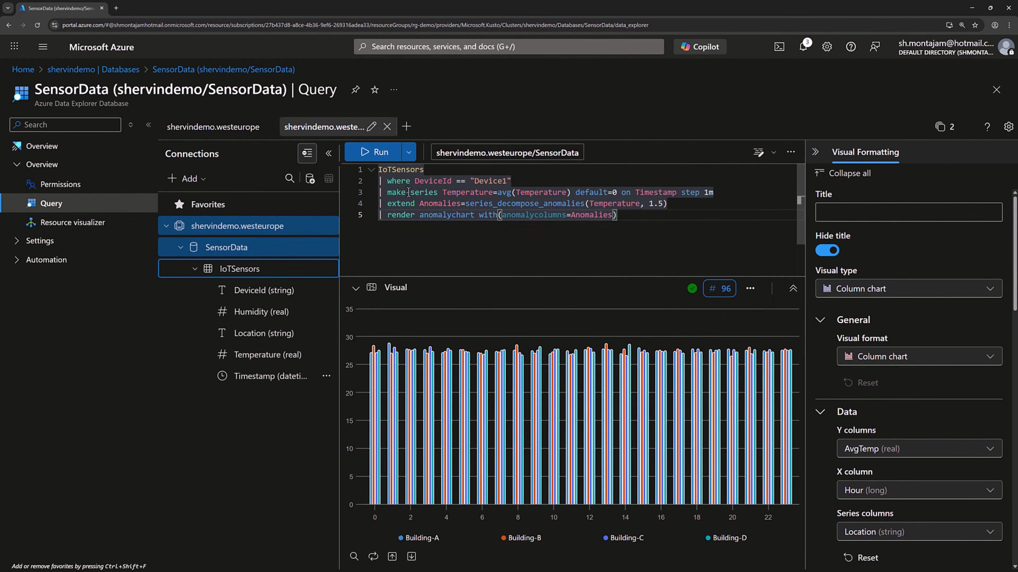
click(376, 154)
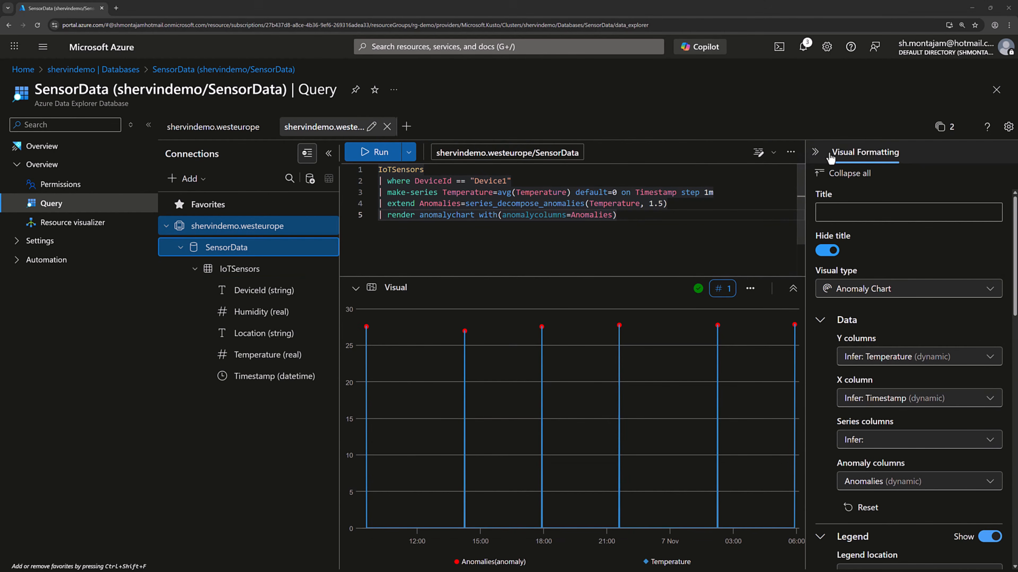
click(815, 152)
click(329, 154)
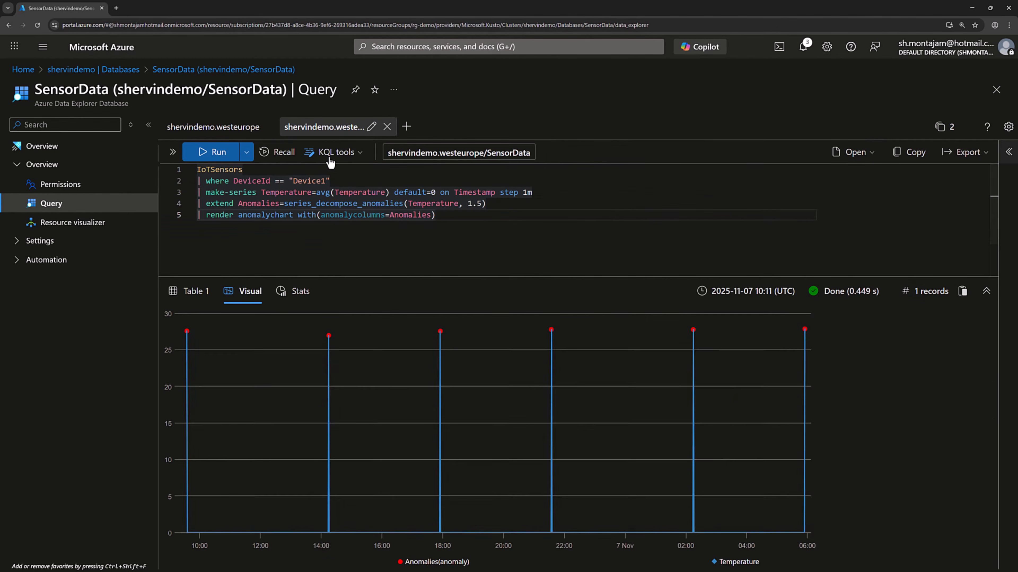